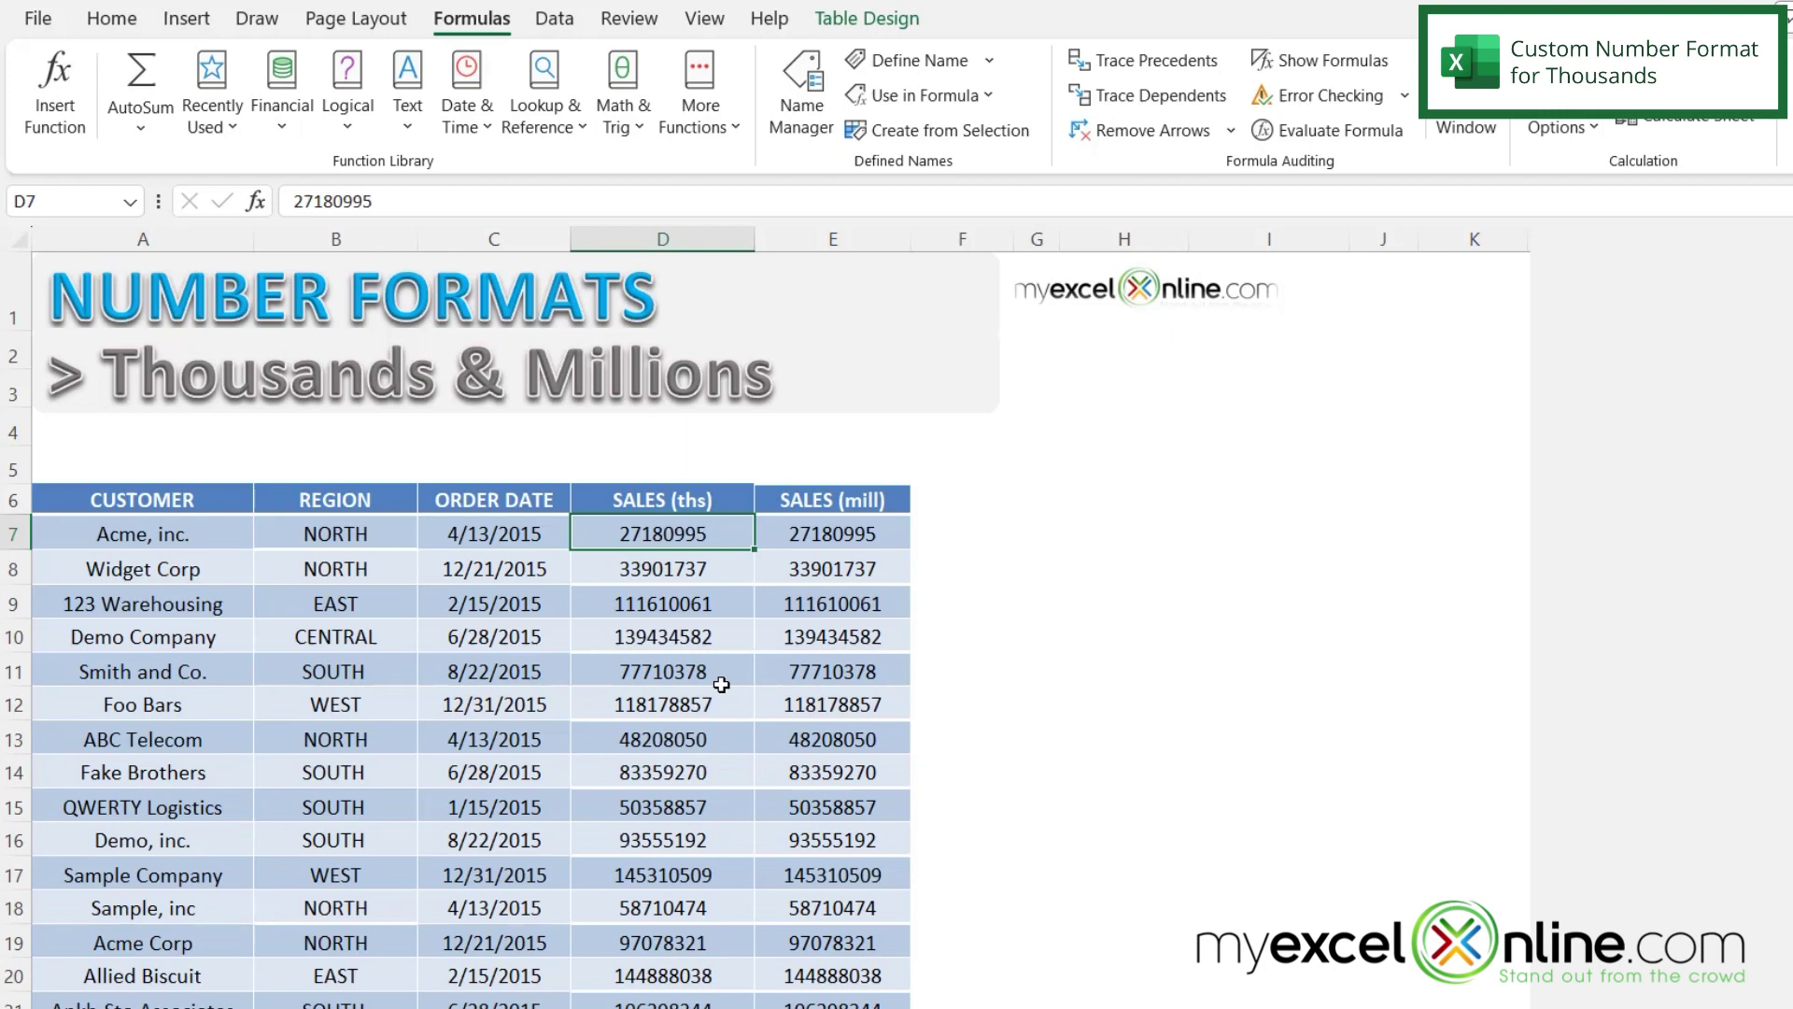
pyautogui.scroll(-2, 721, 685)
pyautogui.scroll(-1, 720, 683)
pyautogui.moveTo(628, 298)
pyautogui.mouseDown()
pyautogui.moveTo(664, 997)
pyautogui.moveTo(634, 988)
pyautogui.mouseUp()
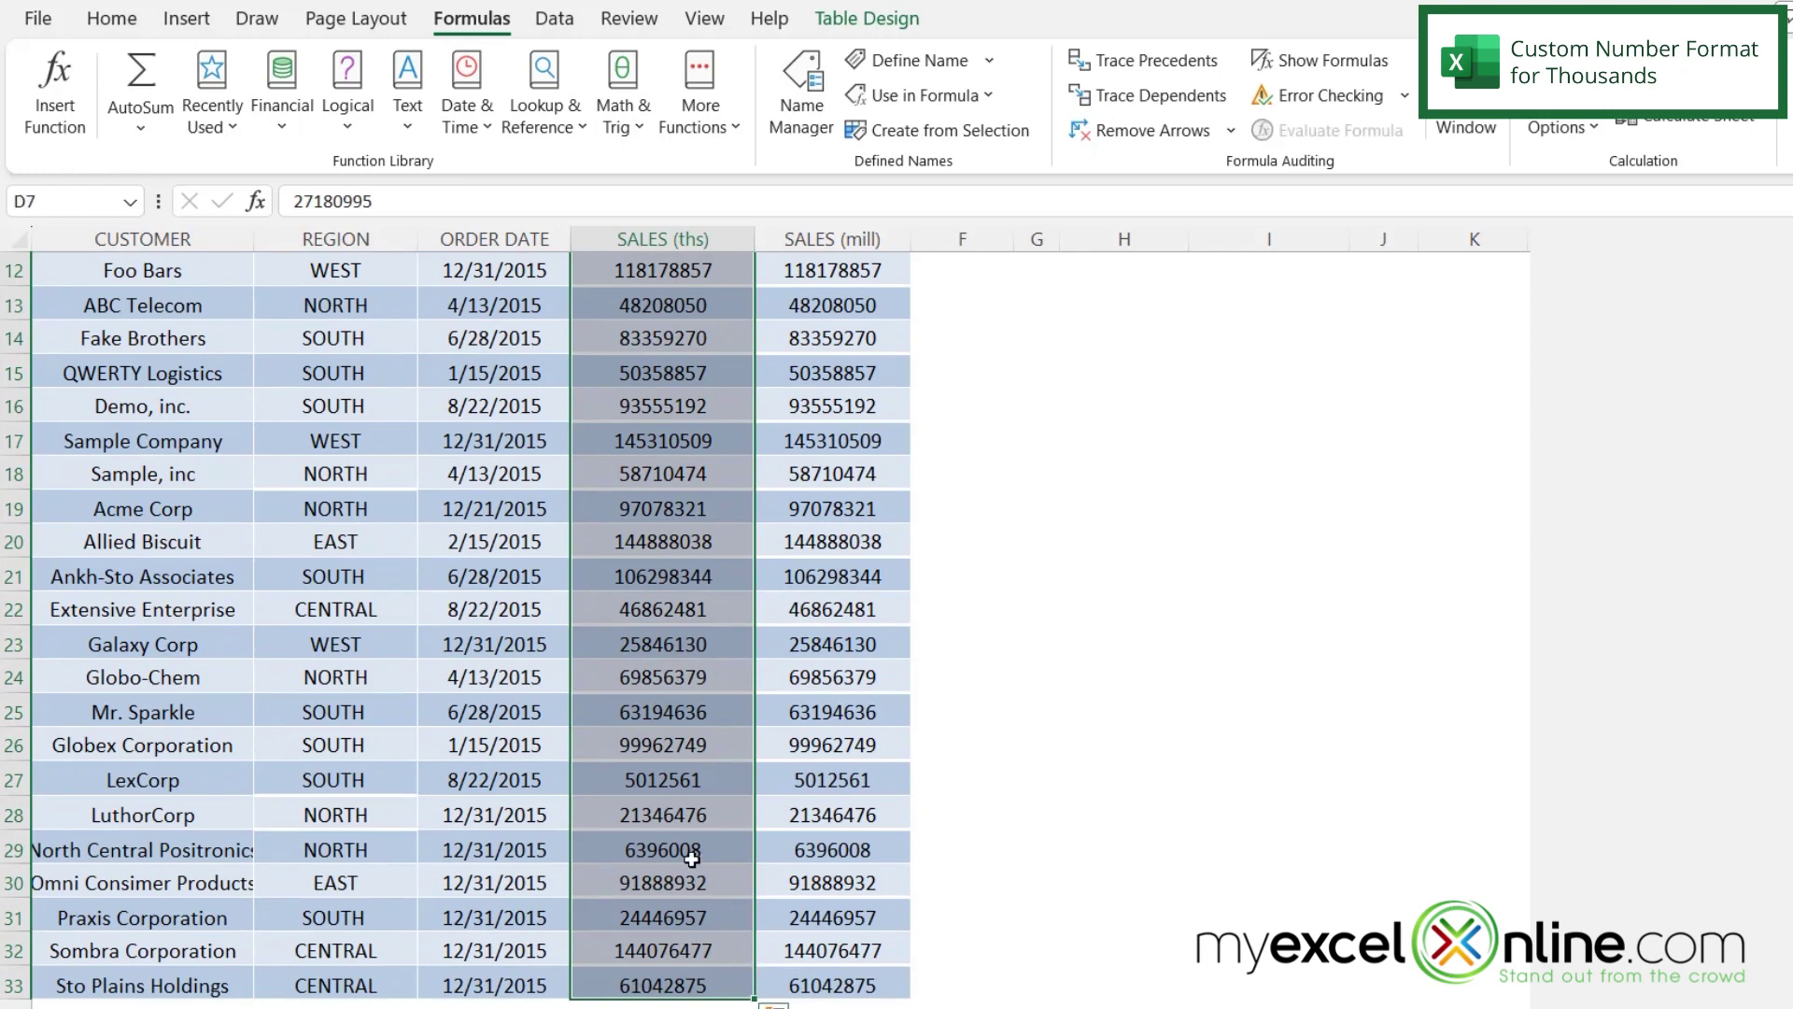
# Open Format Cells for the selected SALES (ths) values in column D.
pyautogui.rightClick(656, 763)
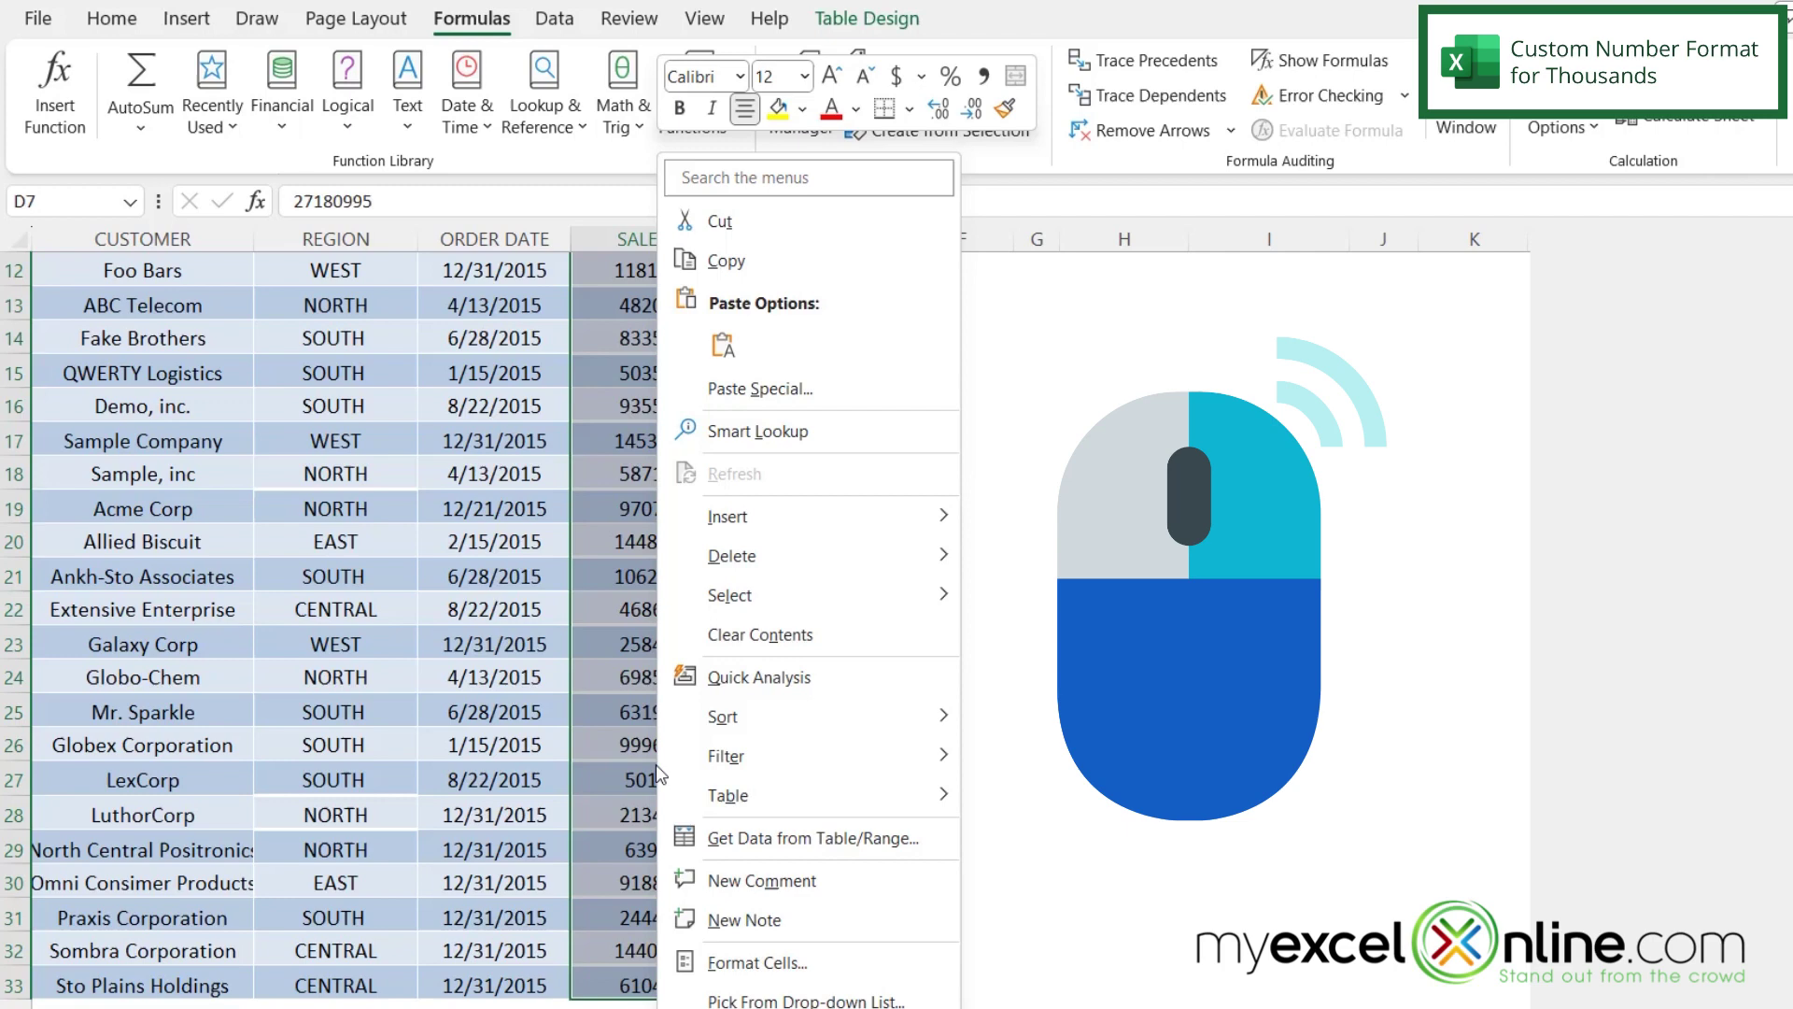
pyautogui.click(740, 964)
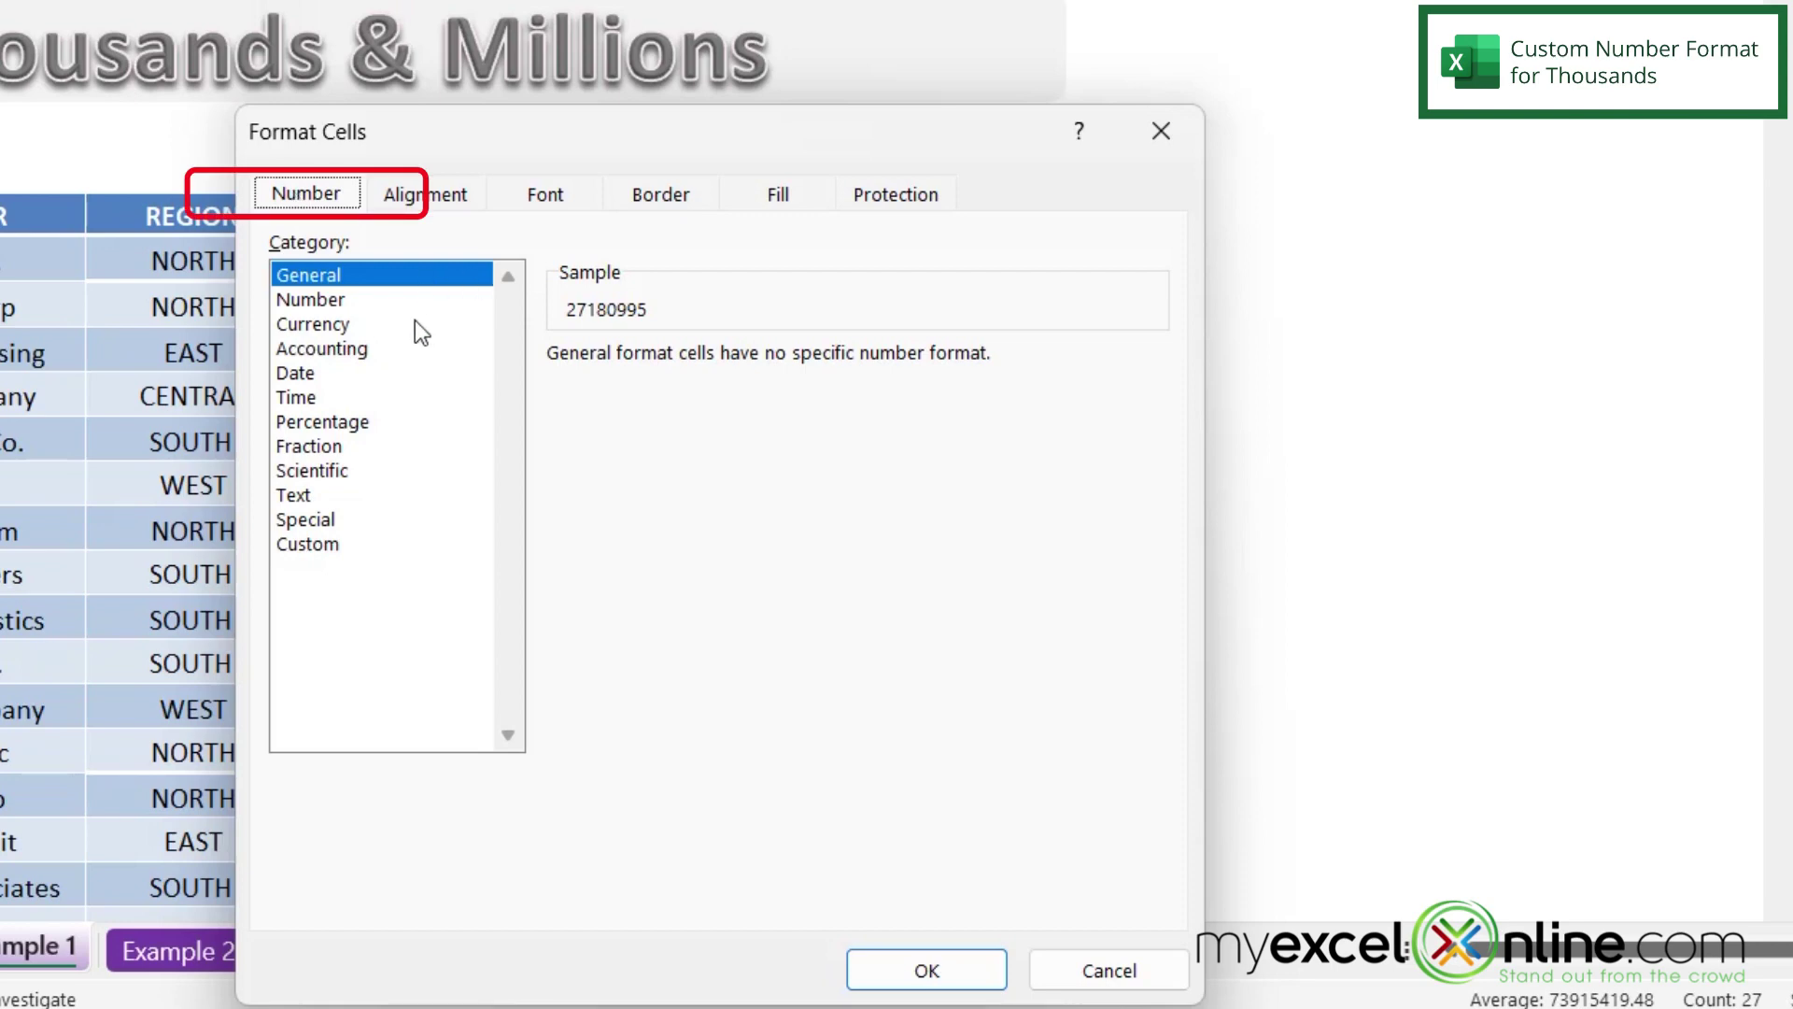
# Choose the Custom category and delete the General code from the Type box.
pyautogui.click(308, 548)
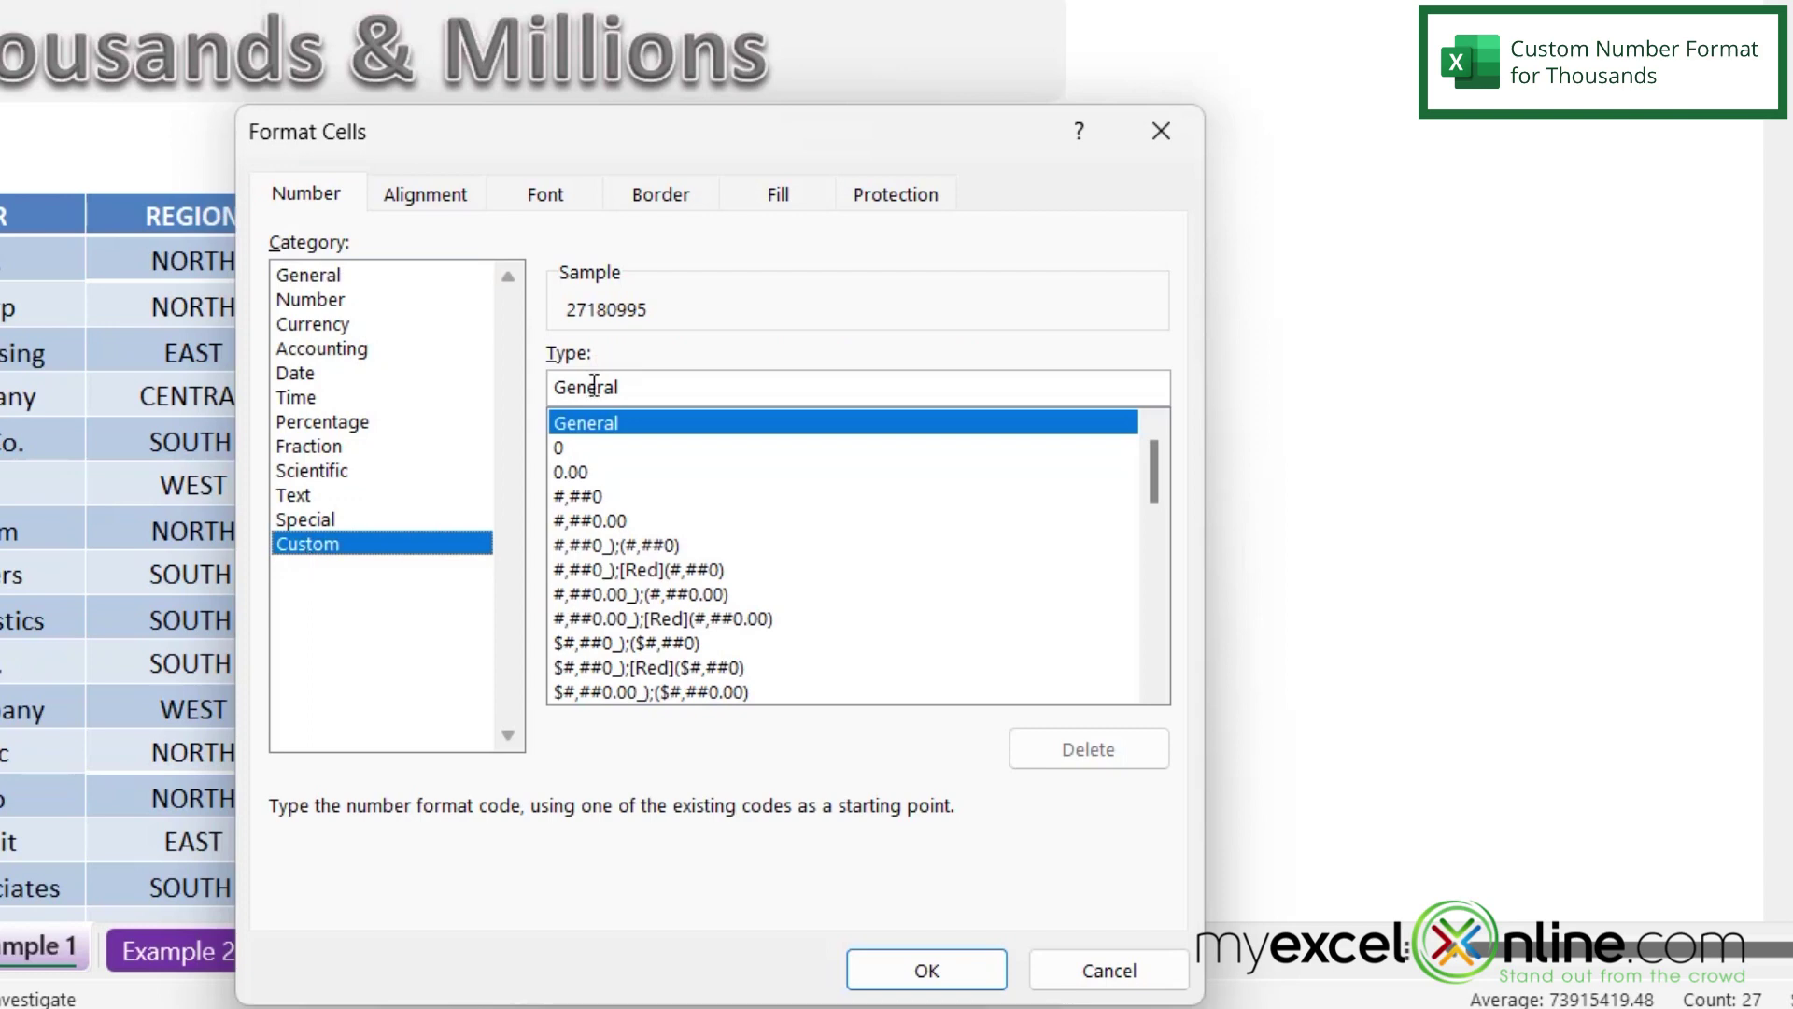
pyautogui.moveTo(641, 389); pyautogui.dragTo(498, 373)
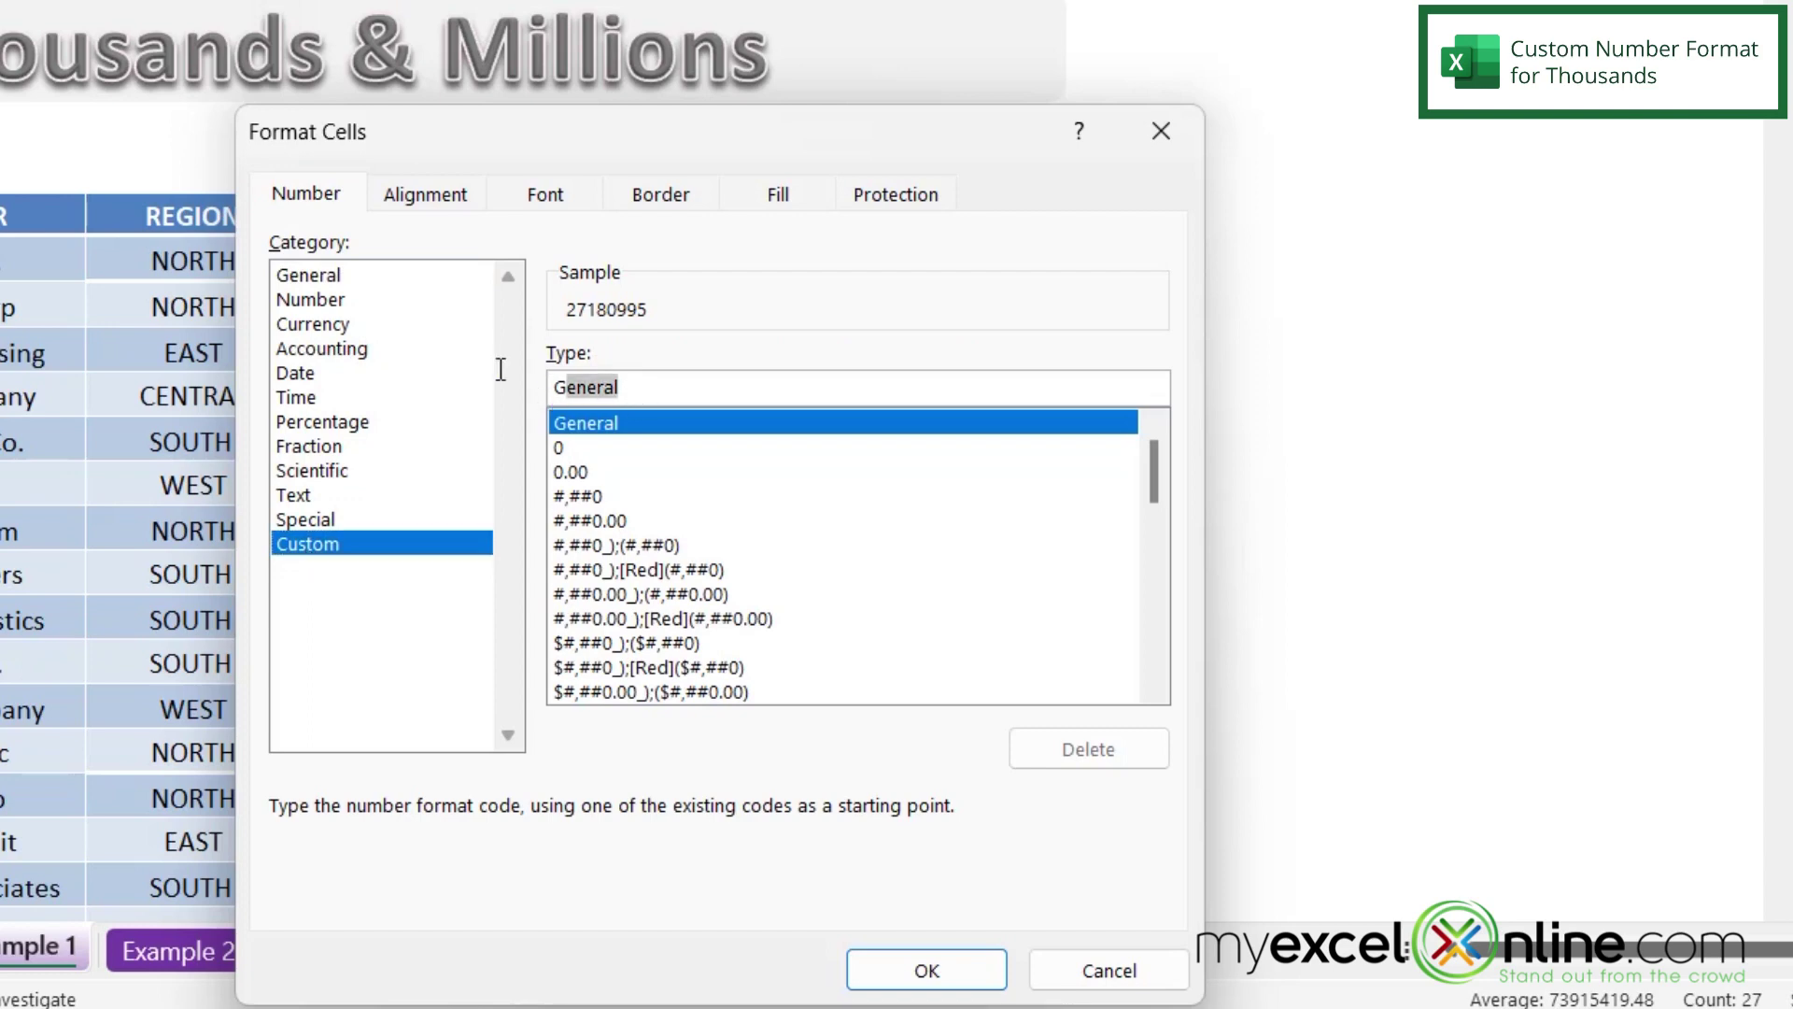
pyautogui.press('BackSpace')
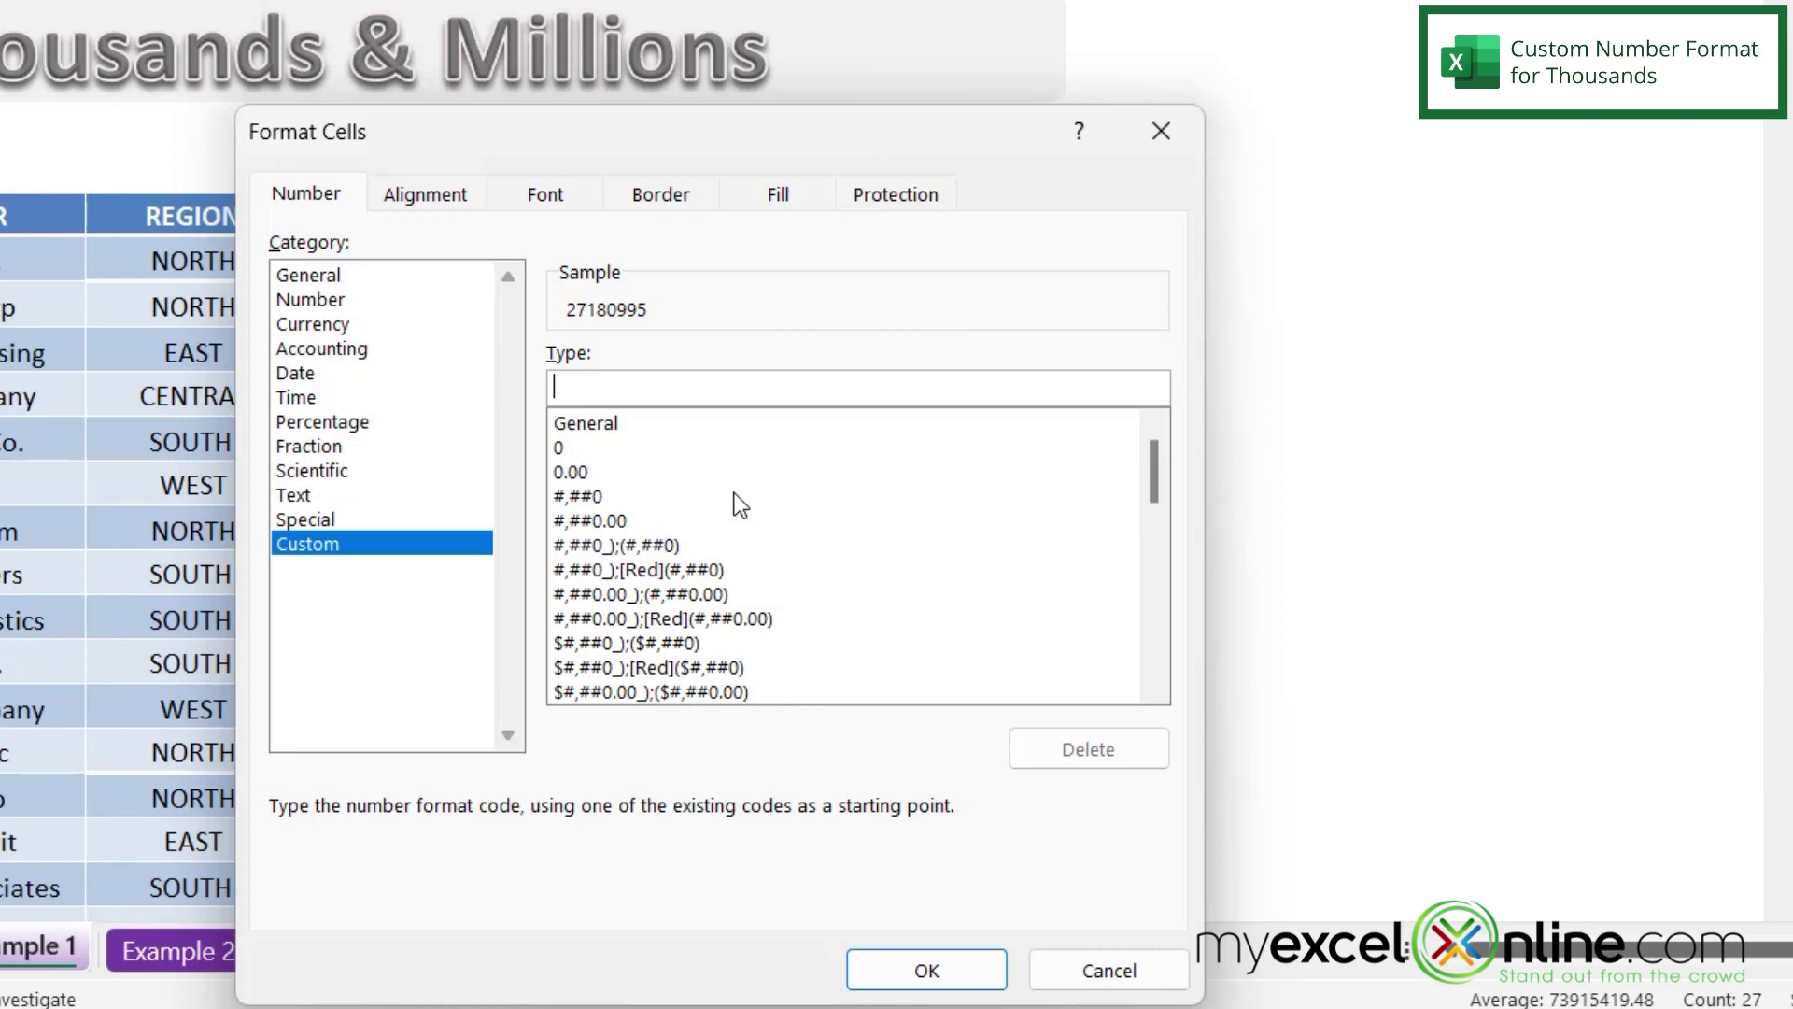
pyautogui.write('#')
pyautogui.write('##0')
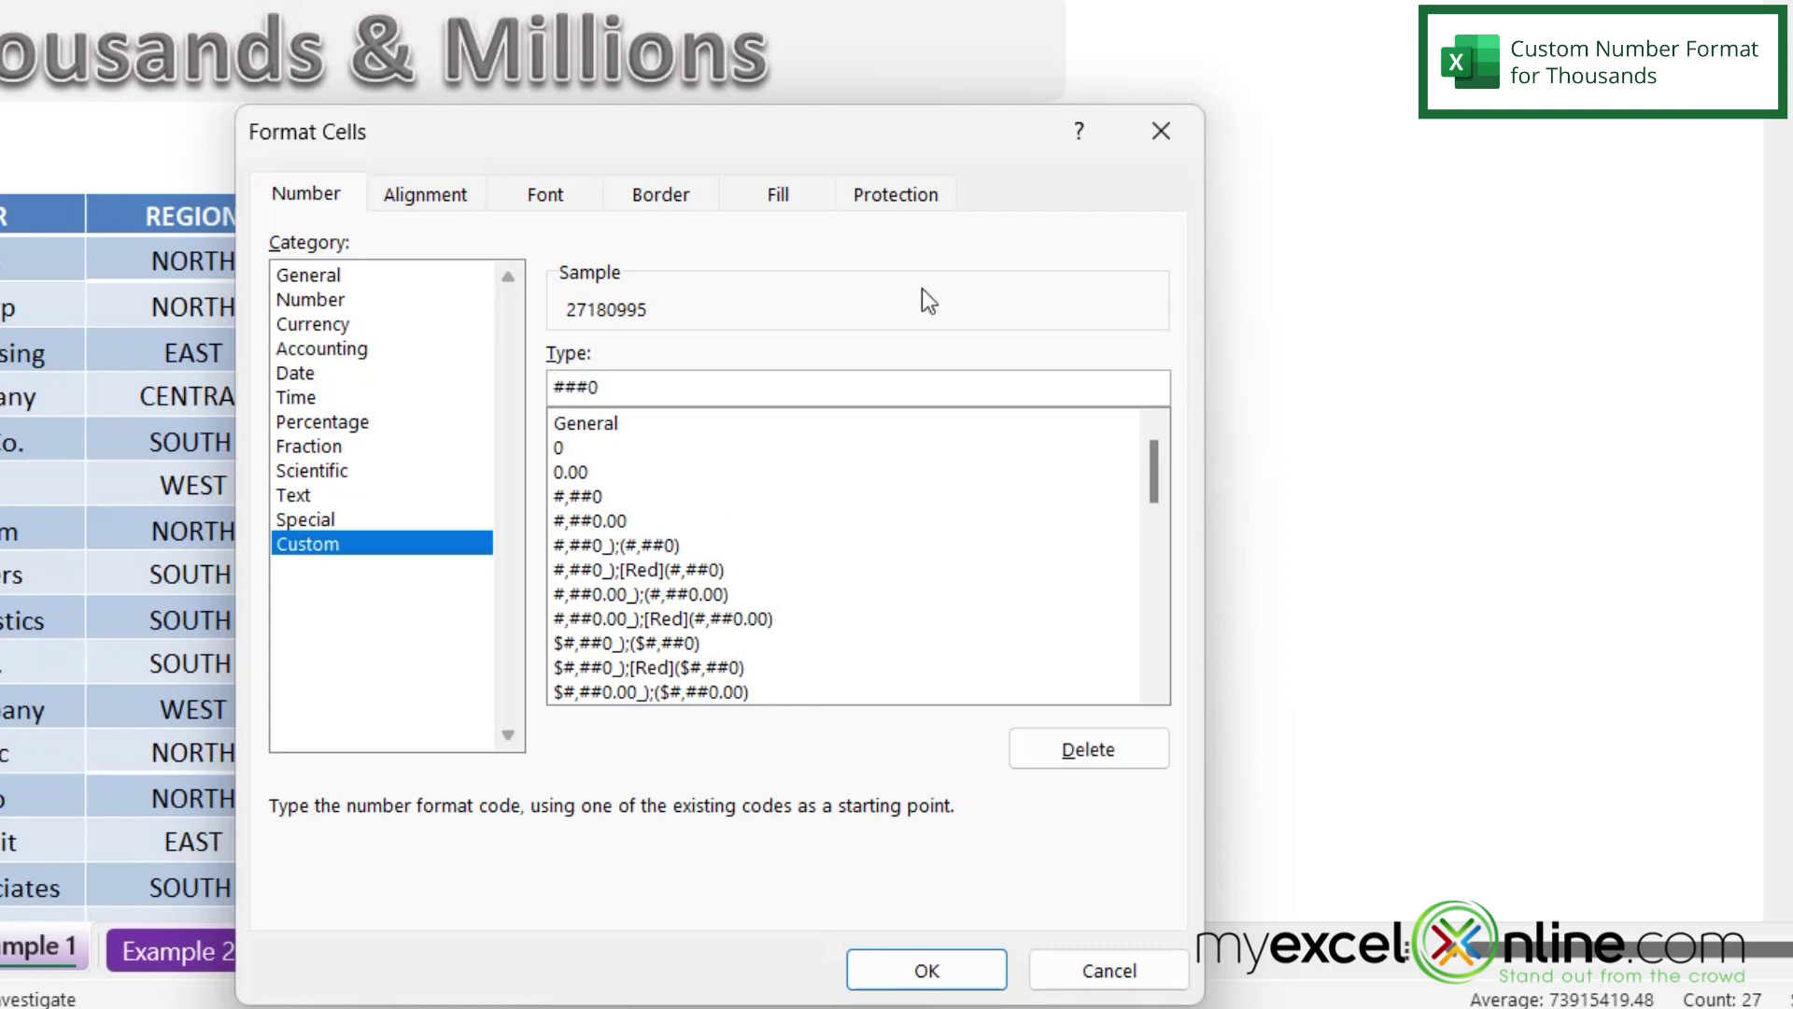
pyautogui.write(',')
pyautogui.write('"th')
pyautogui.write('s')
pyautogui.write('"')
# Apply the ###0, "ths" format to the SALES (ths) column, showing e.g. 27181 ths.
pyautogui.click(881, 976)
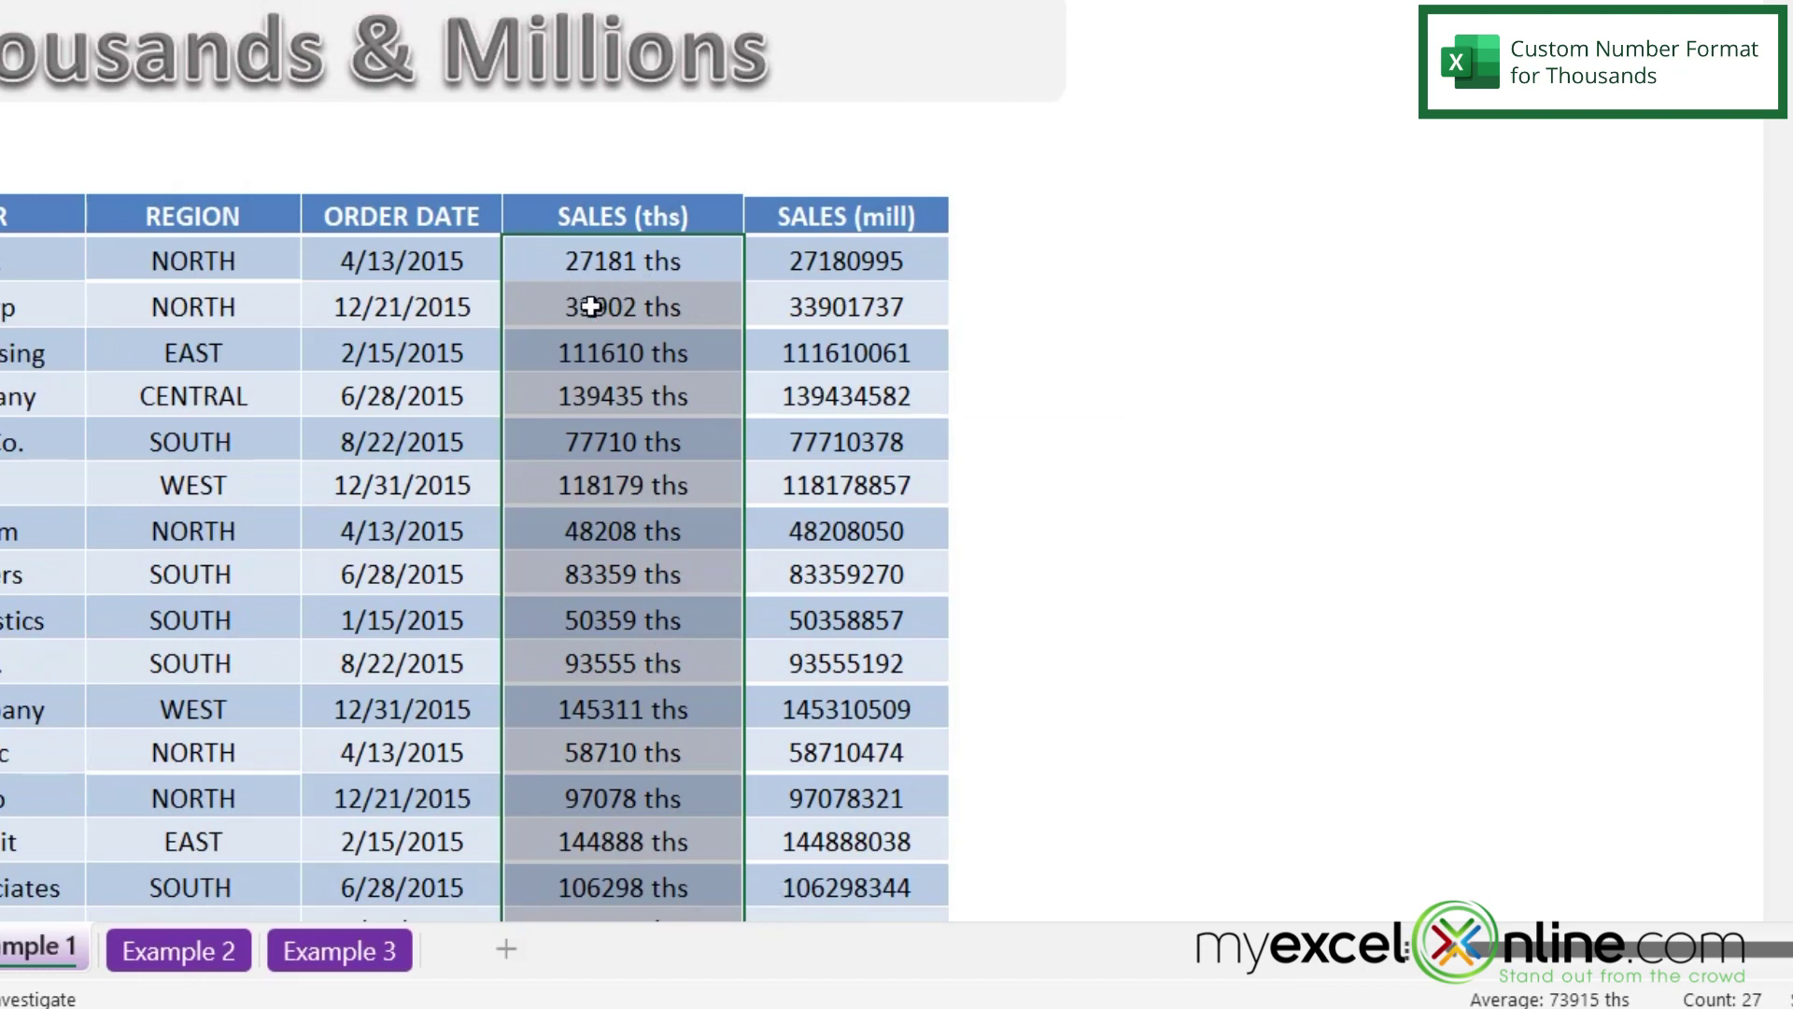
# Change the SALES (ths) format to #,##0, "ths" so values read like 27,181 ths.
pyautogui.rightClick(625, 362)
pyautogui.click(753, 817)
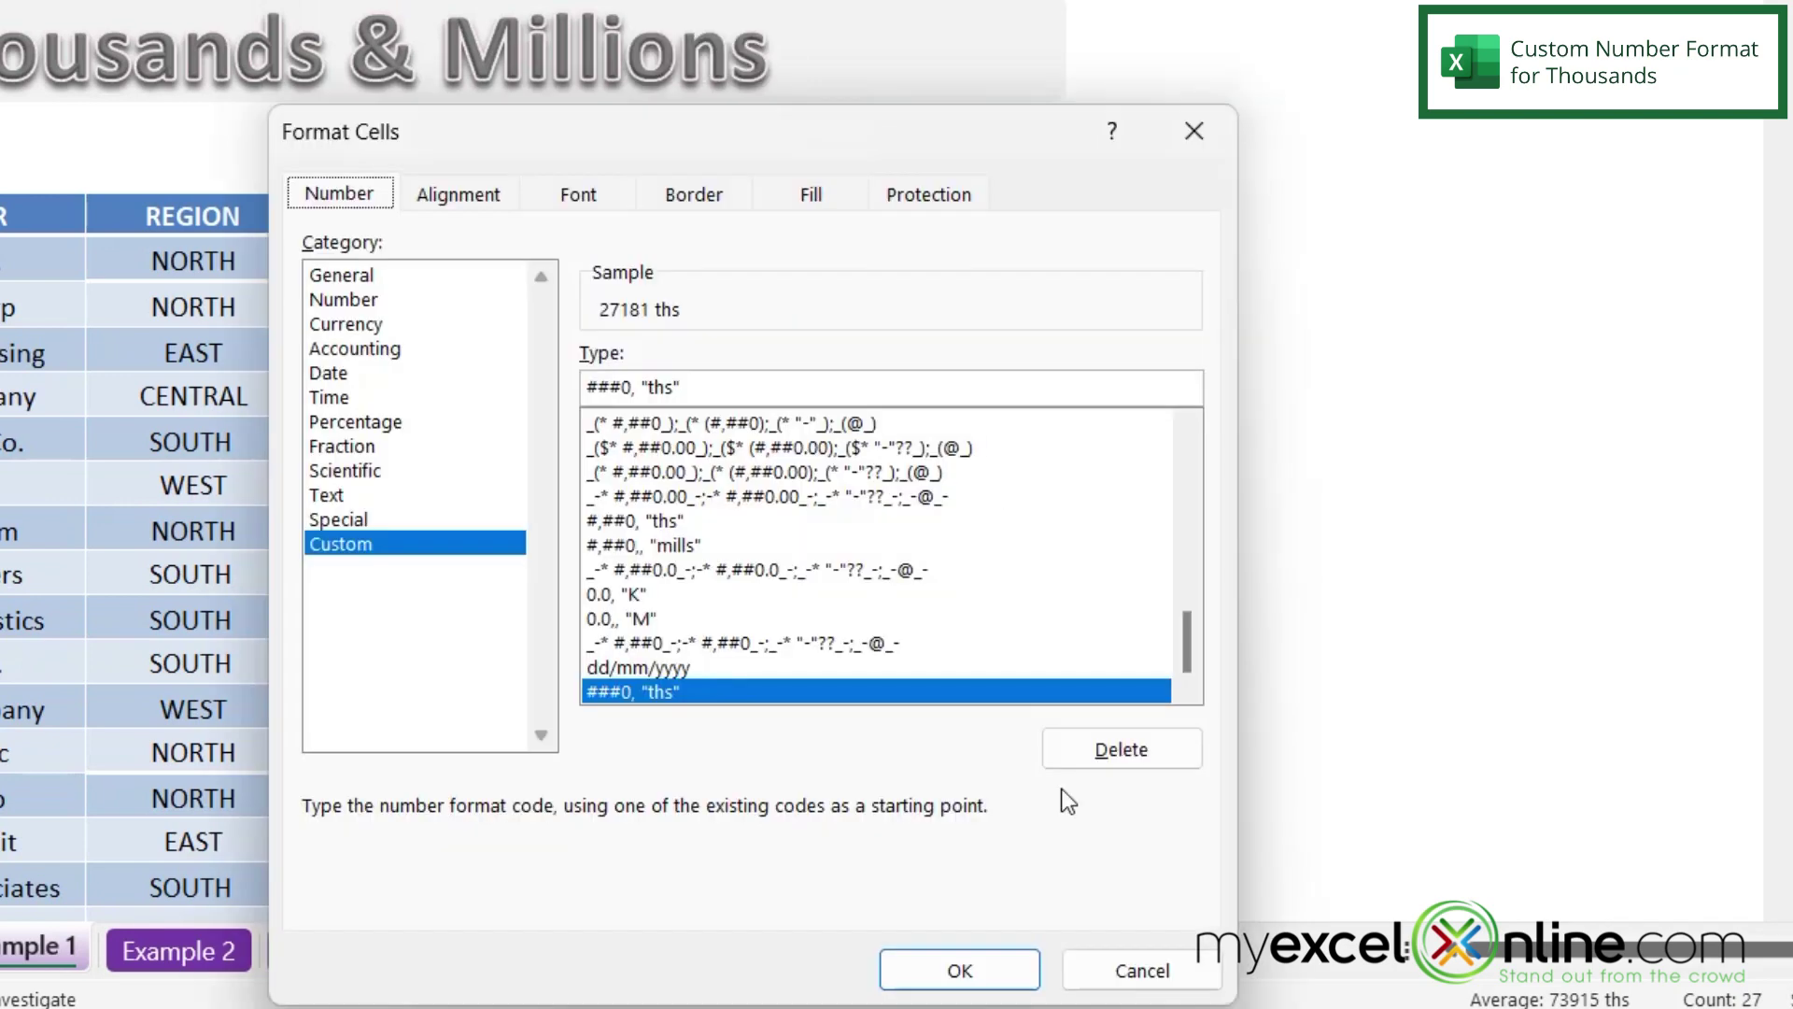
pyautogui.click(596, 387)
pyautogui.write(',')
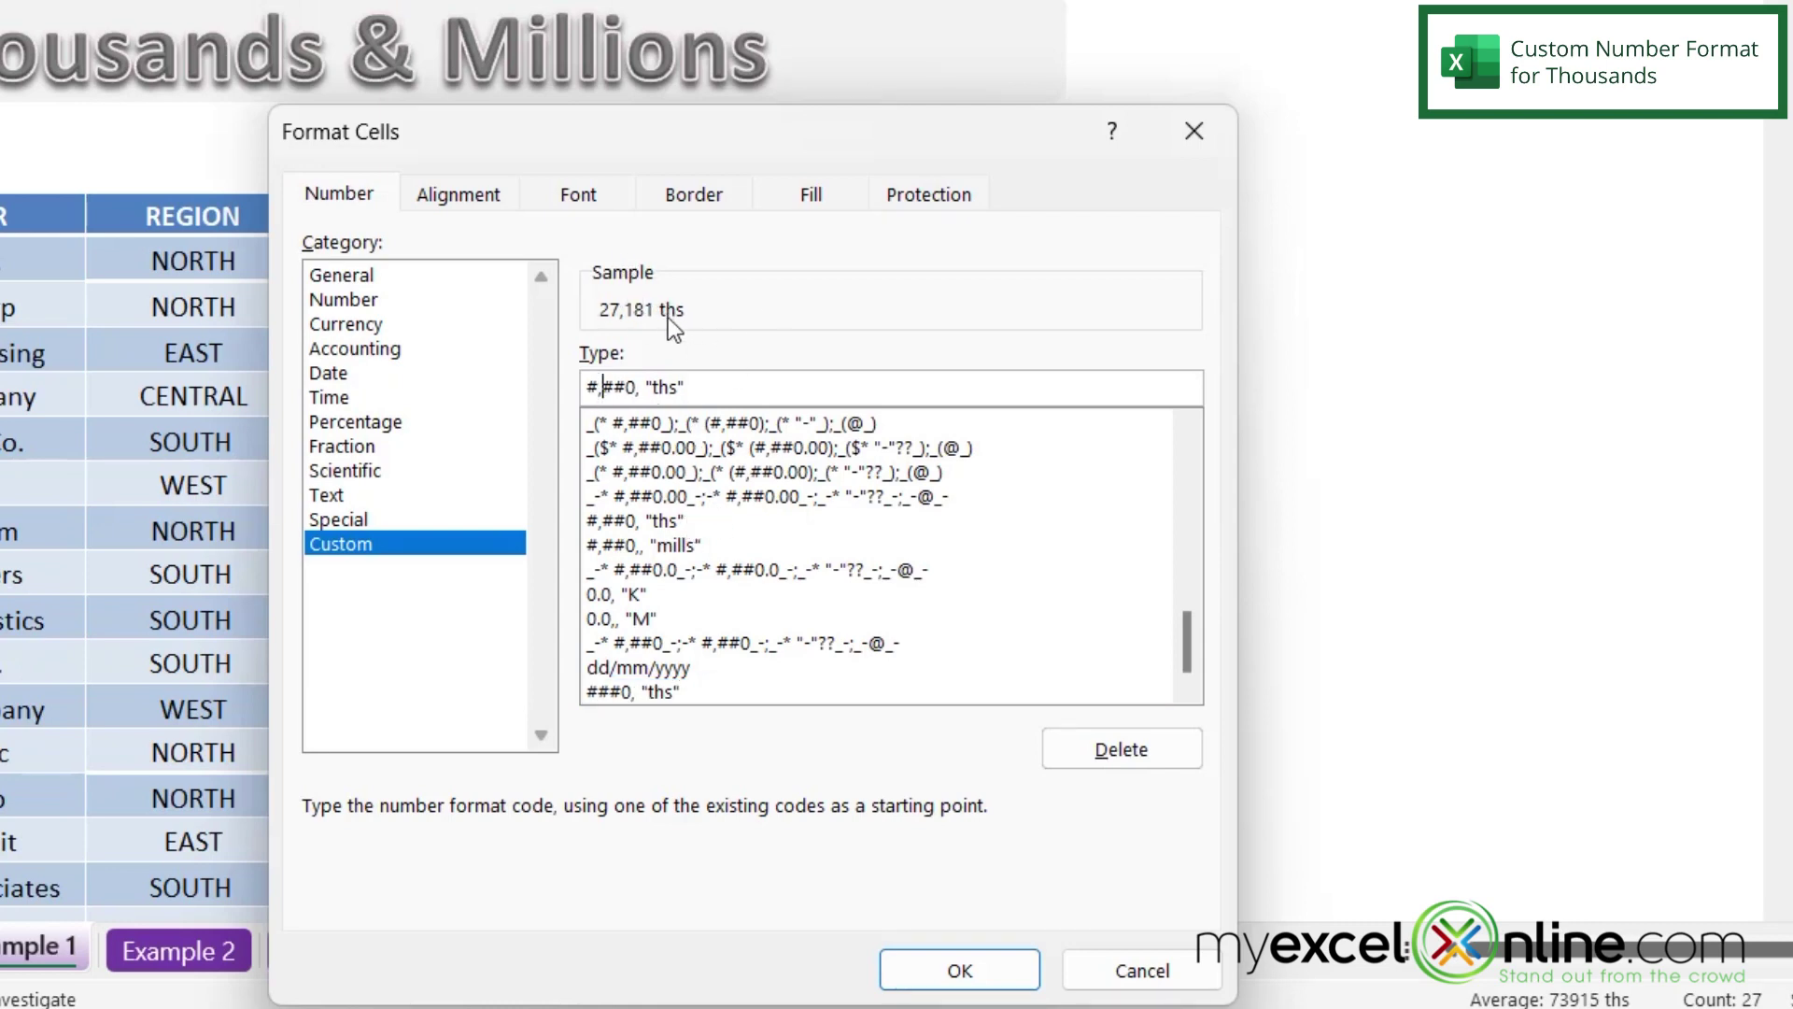
pyautogui.click(943, 966)
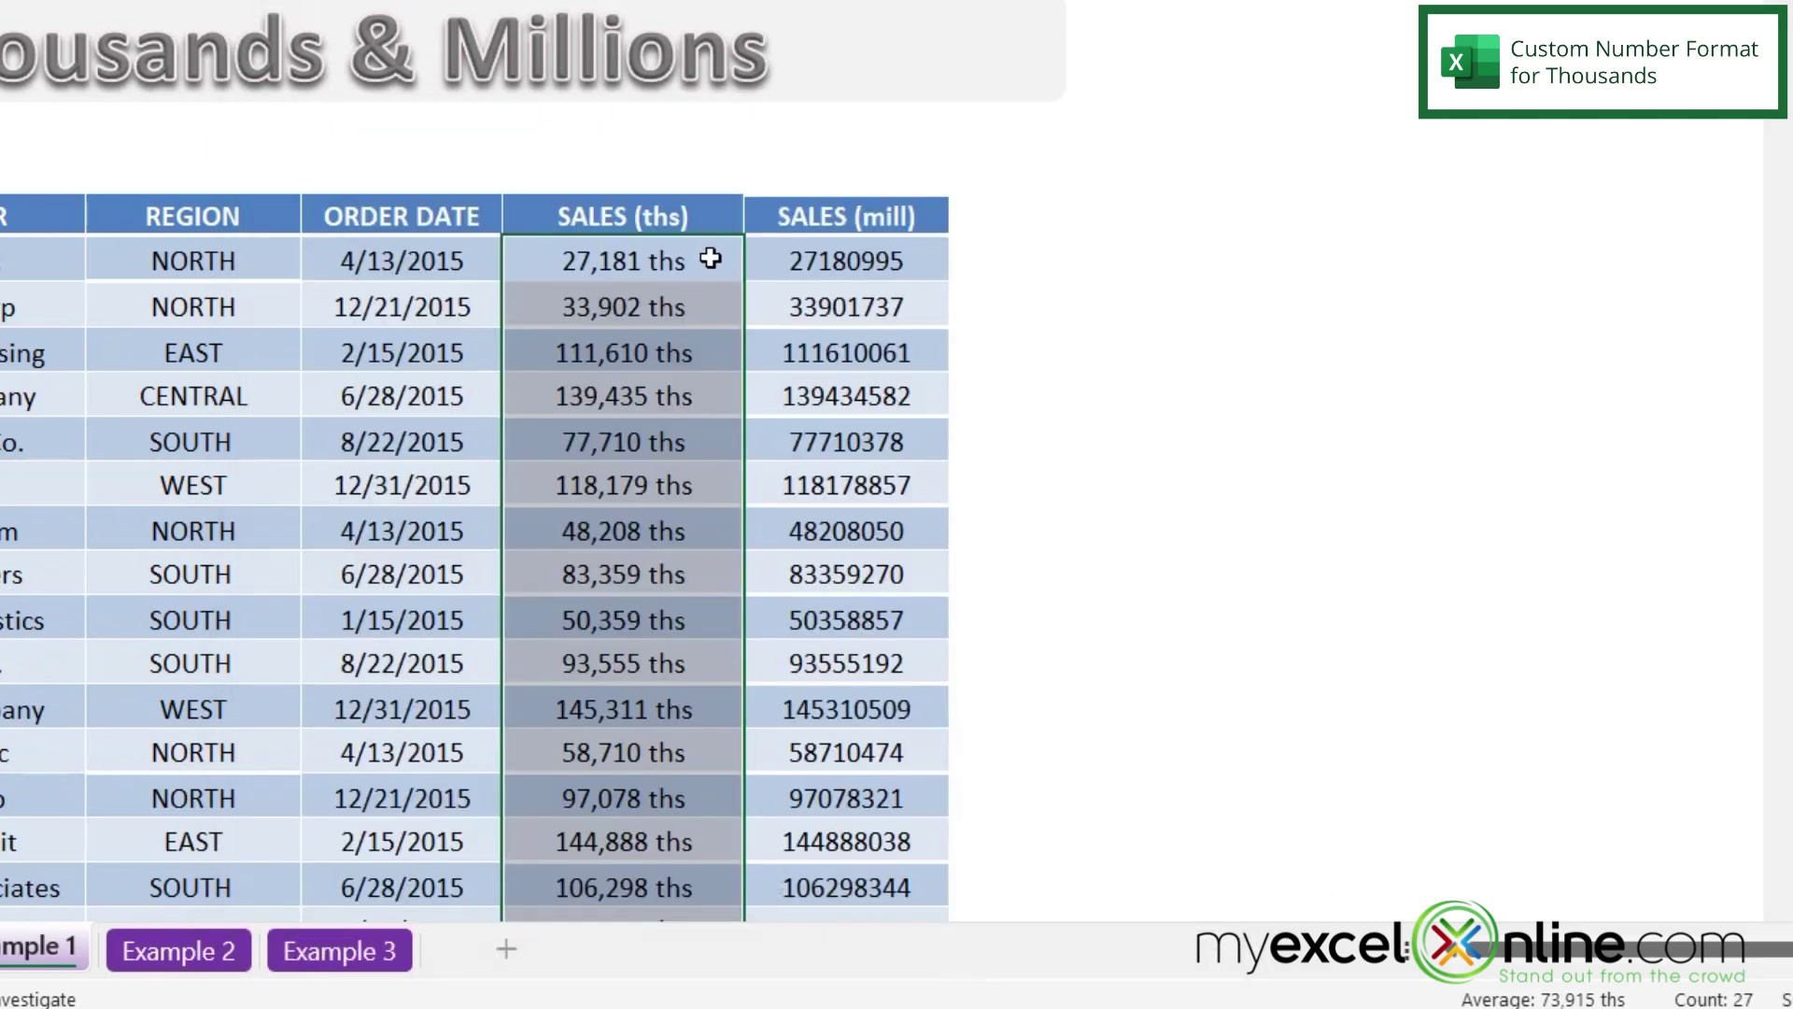
pyautogui.scroll(-3, 697, 815)
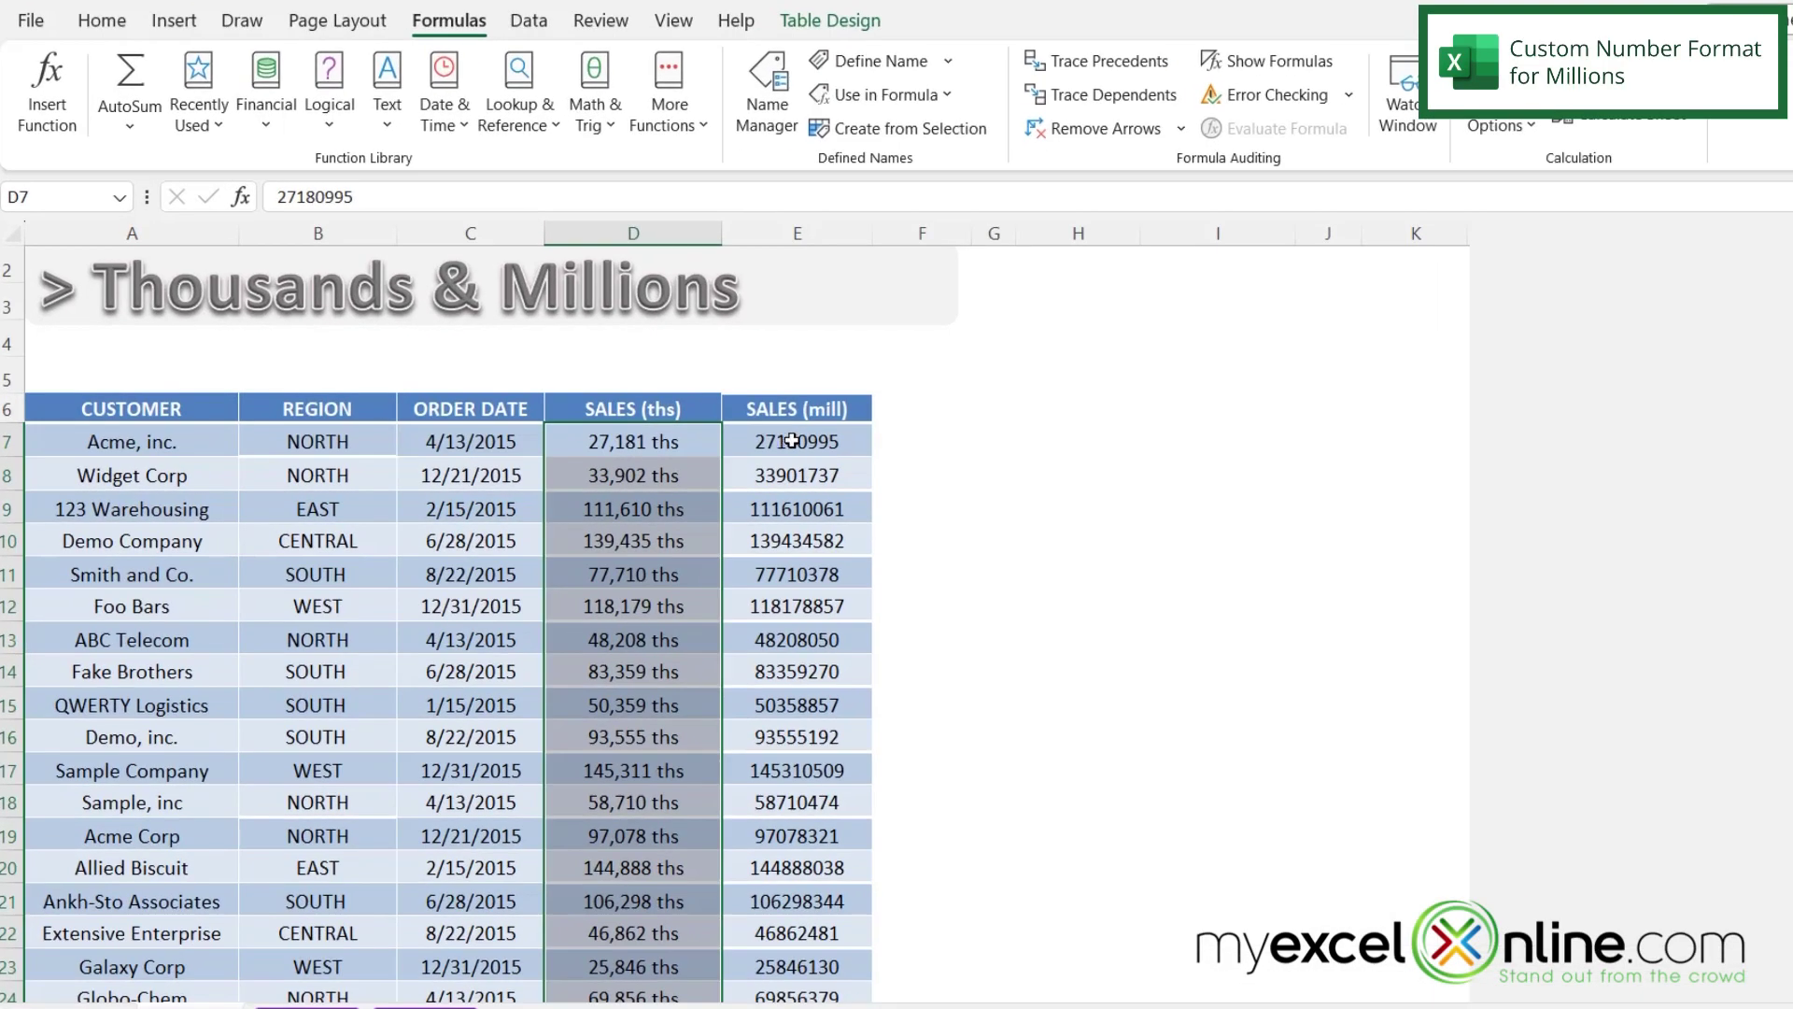
# Select E7:E33 and bring up its Custom format with the General code selected.
pyautogui.moveTo(794, 440); pyautogui.dragTo(780, 962)
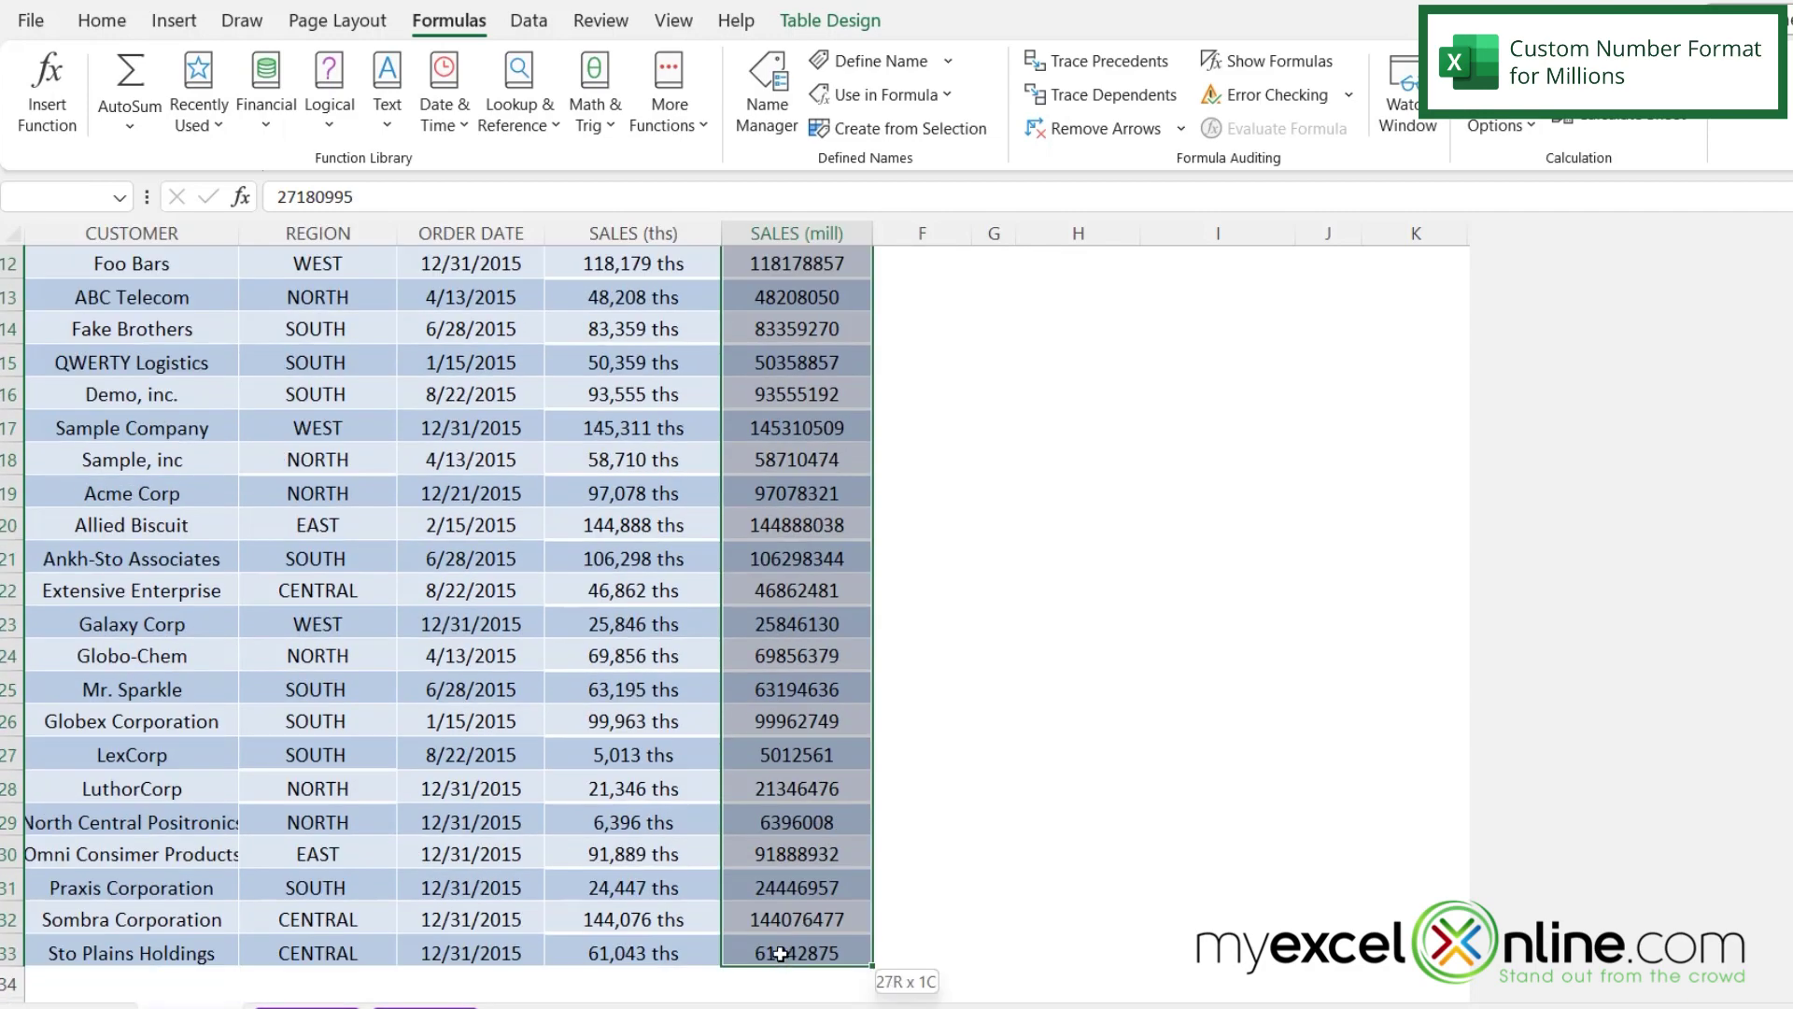
pyautogui.rightClick(811, 480)
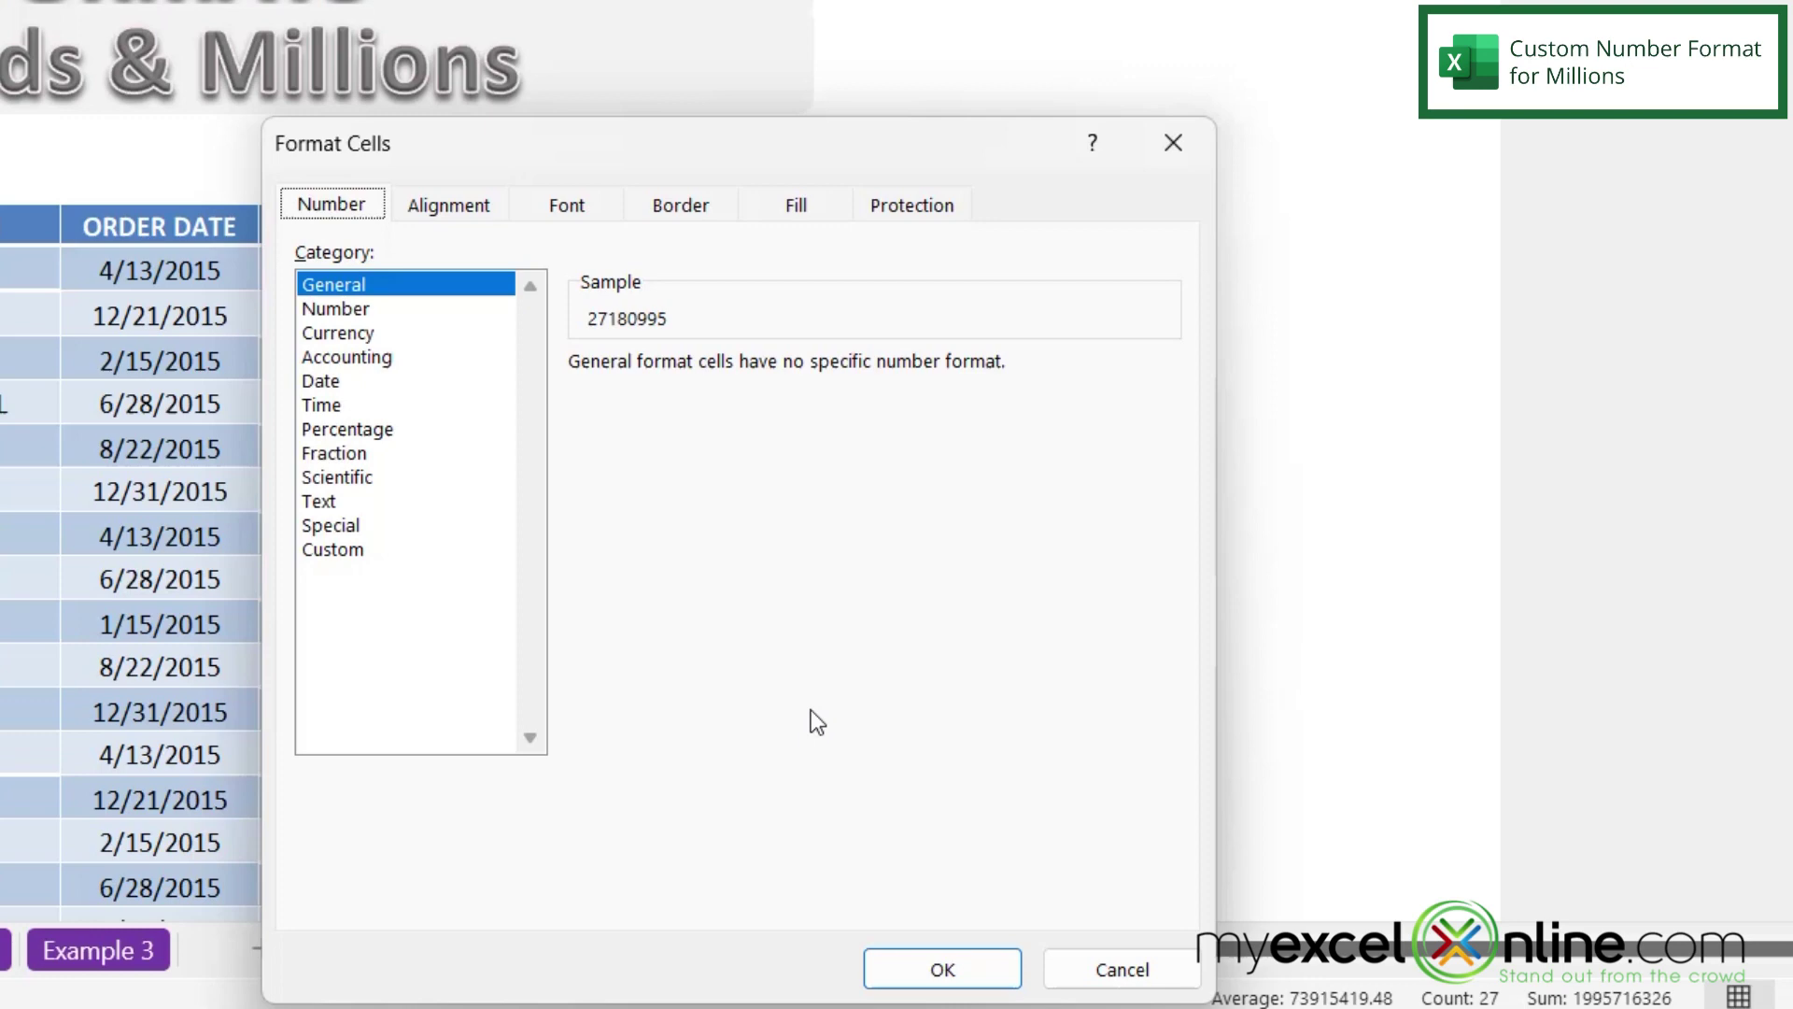
pyautogui.click(343, 550)
pyautogui.doubleClick(653, 405)
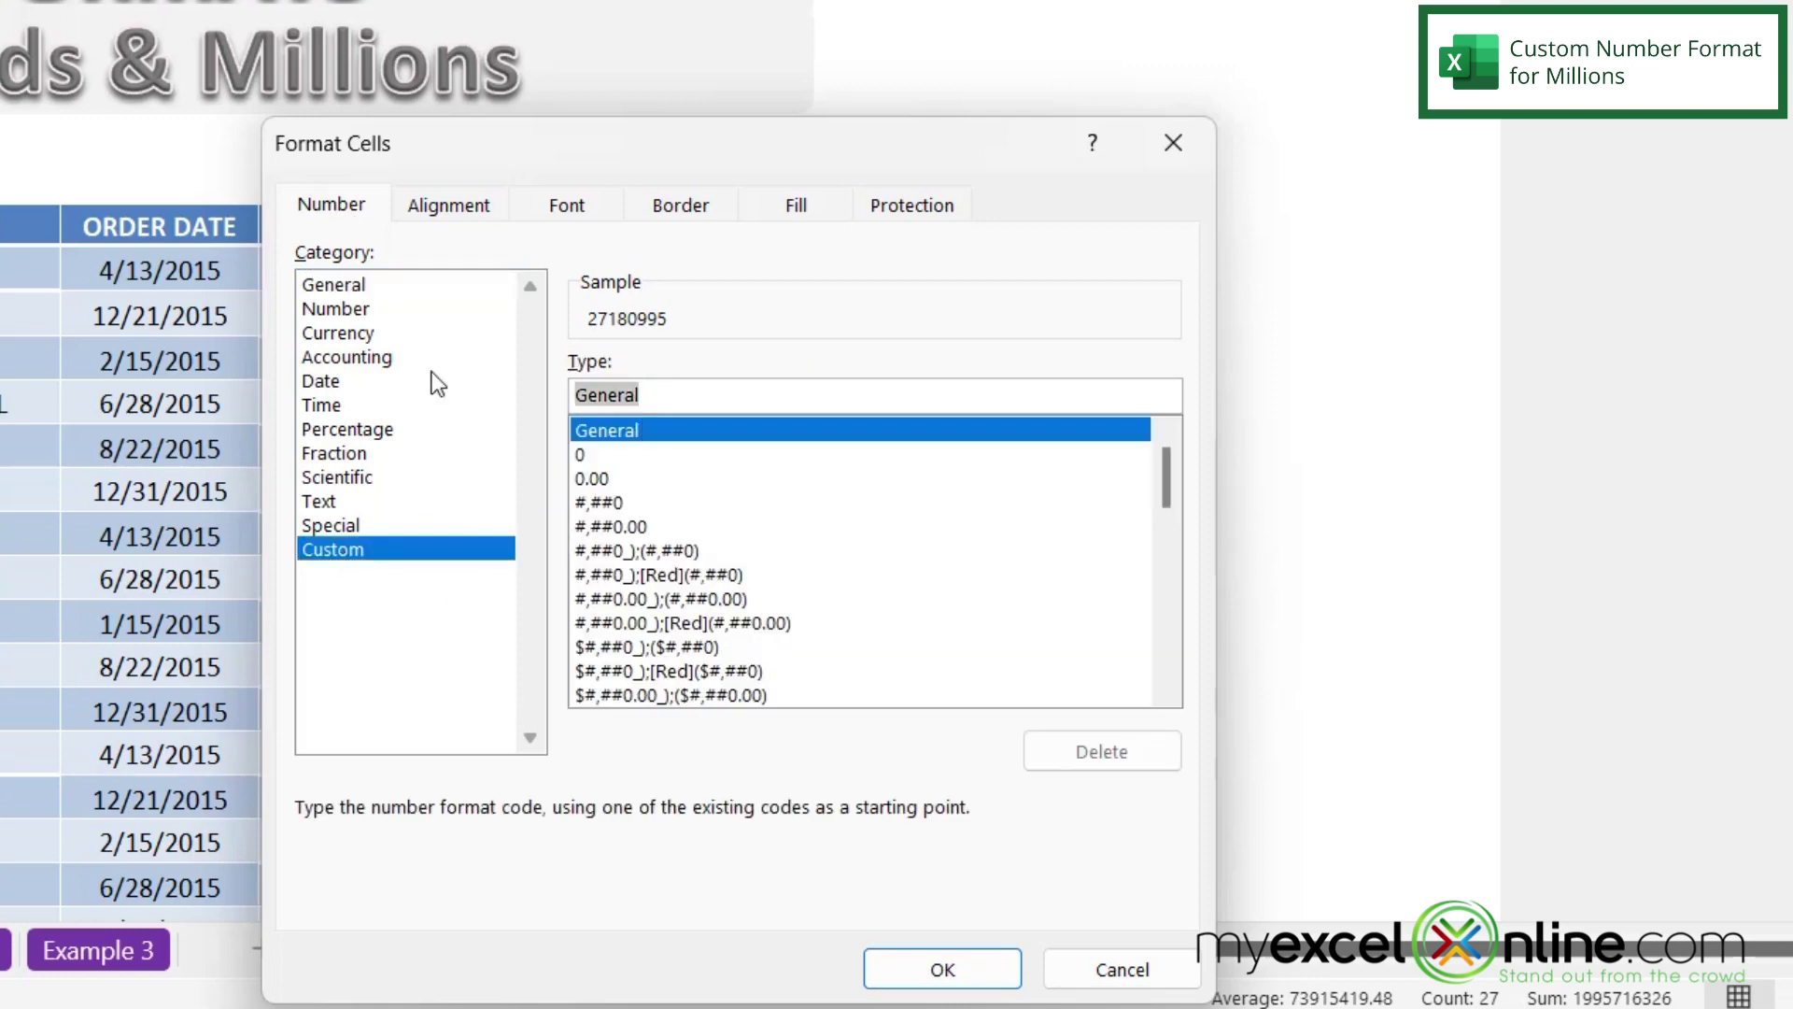
# Format SALES (mill) as #,##0,, "mills" so values read like 27 mills.
pyautogui.press('BackSpace')
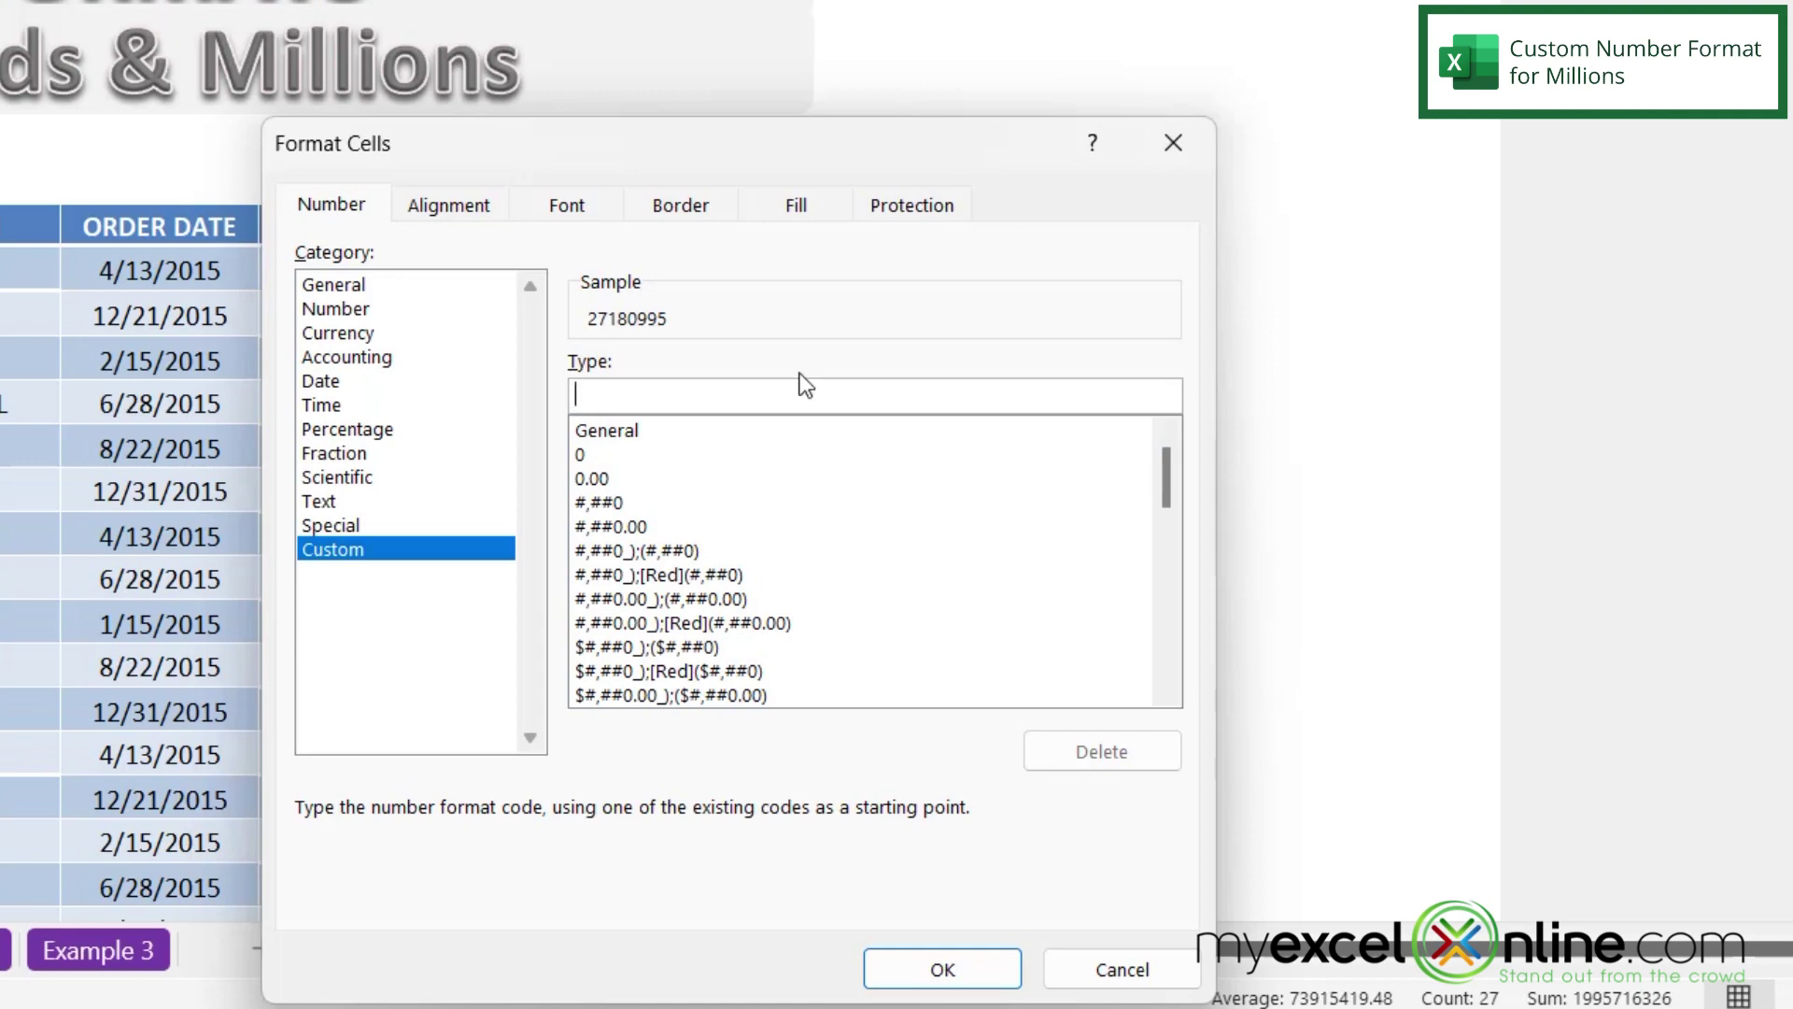
pyautogui.write('#')
pyautogui.write('##0')
pyautogui.write(',')
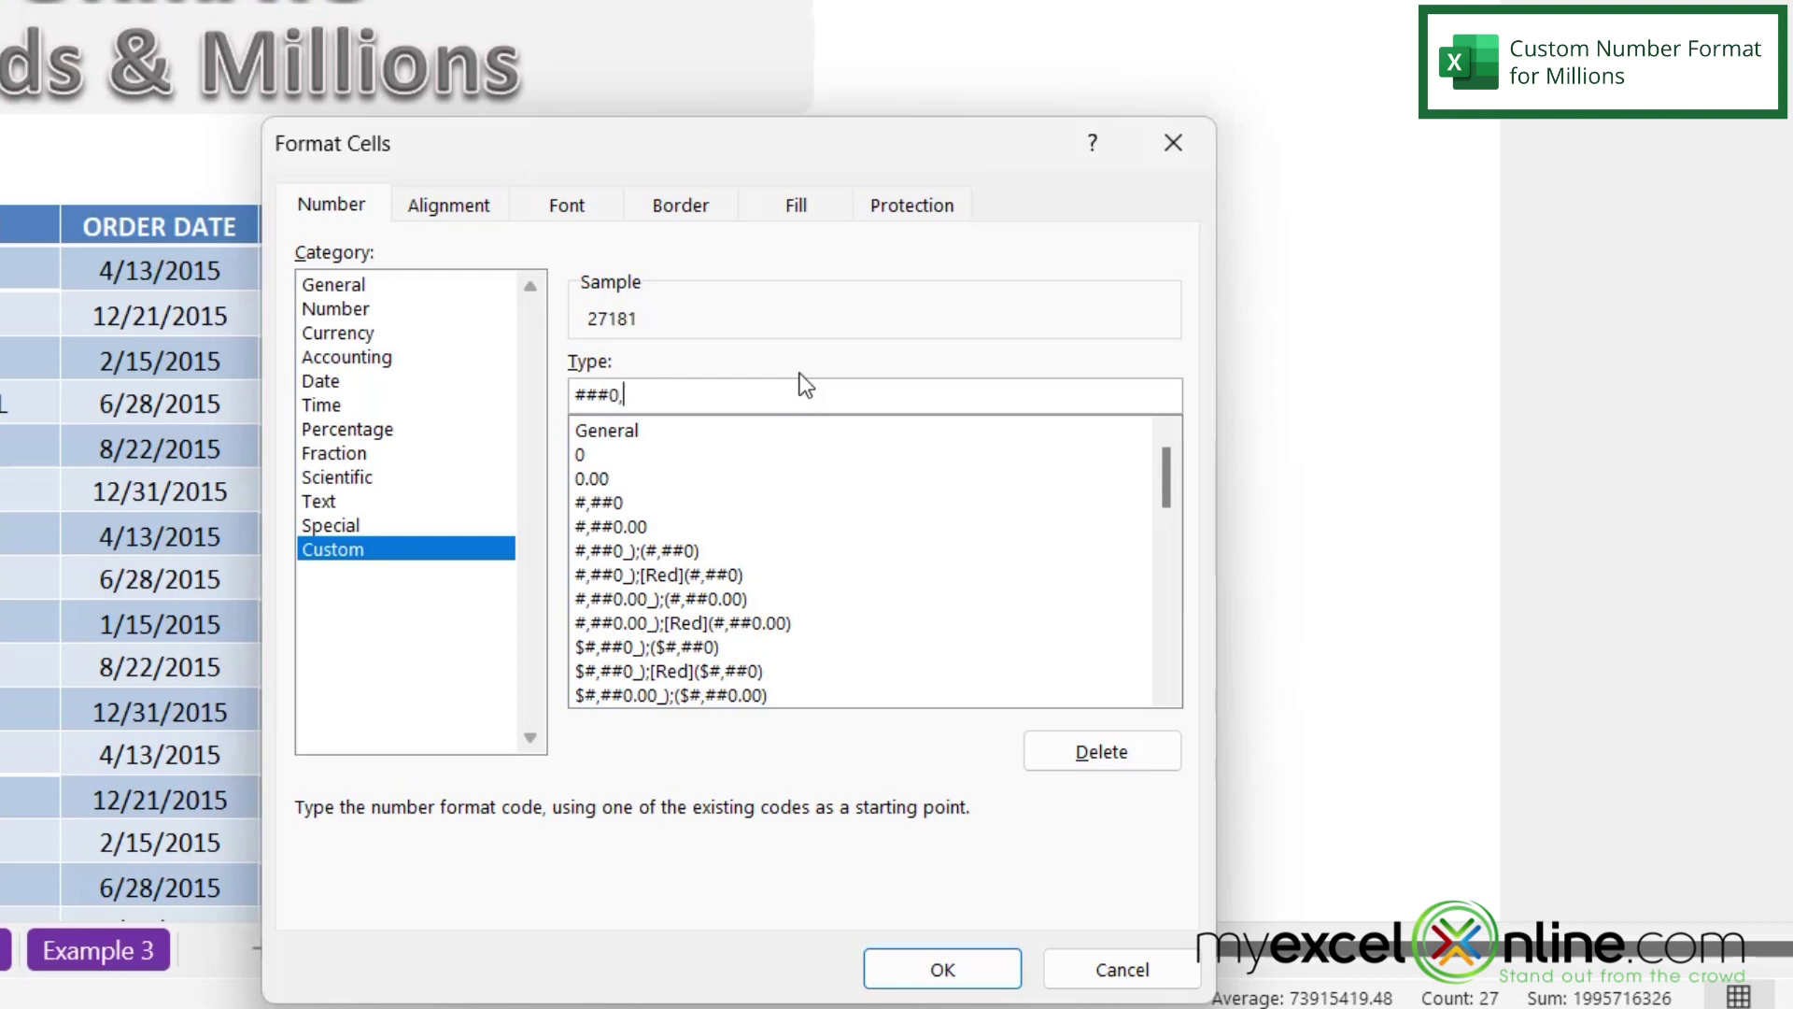
pyautogui.write(',')
pyautogui.write(' "mi')
pyautogui.write('lls"')
pyautogui.click(583, 395)
pyautogui.write(',')
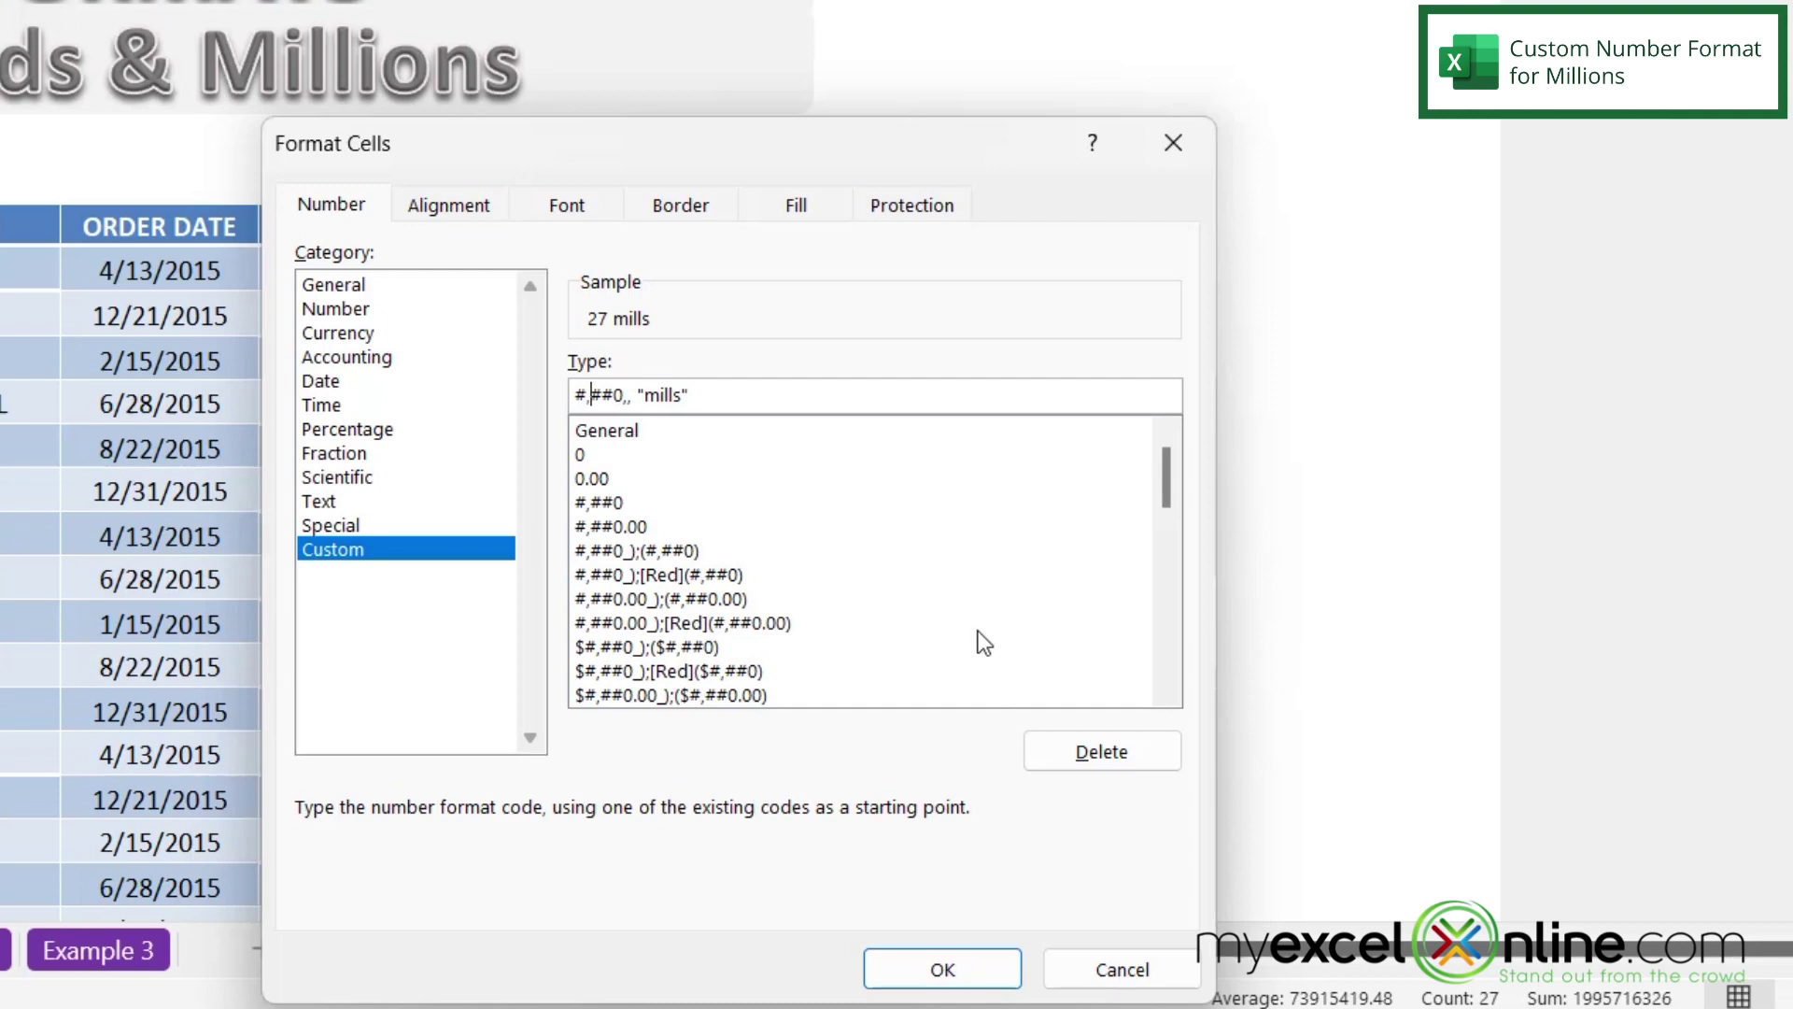
pyautogui.click(941, 972)
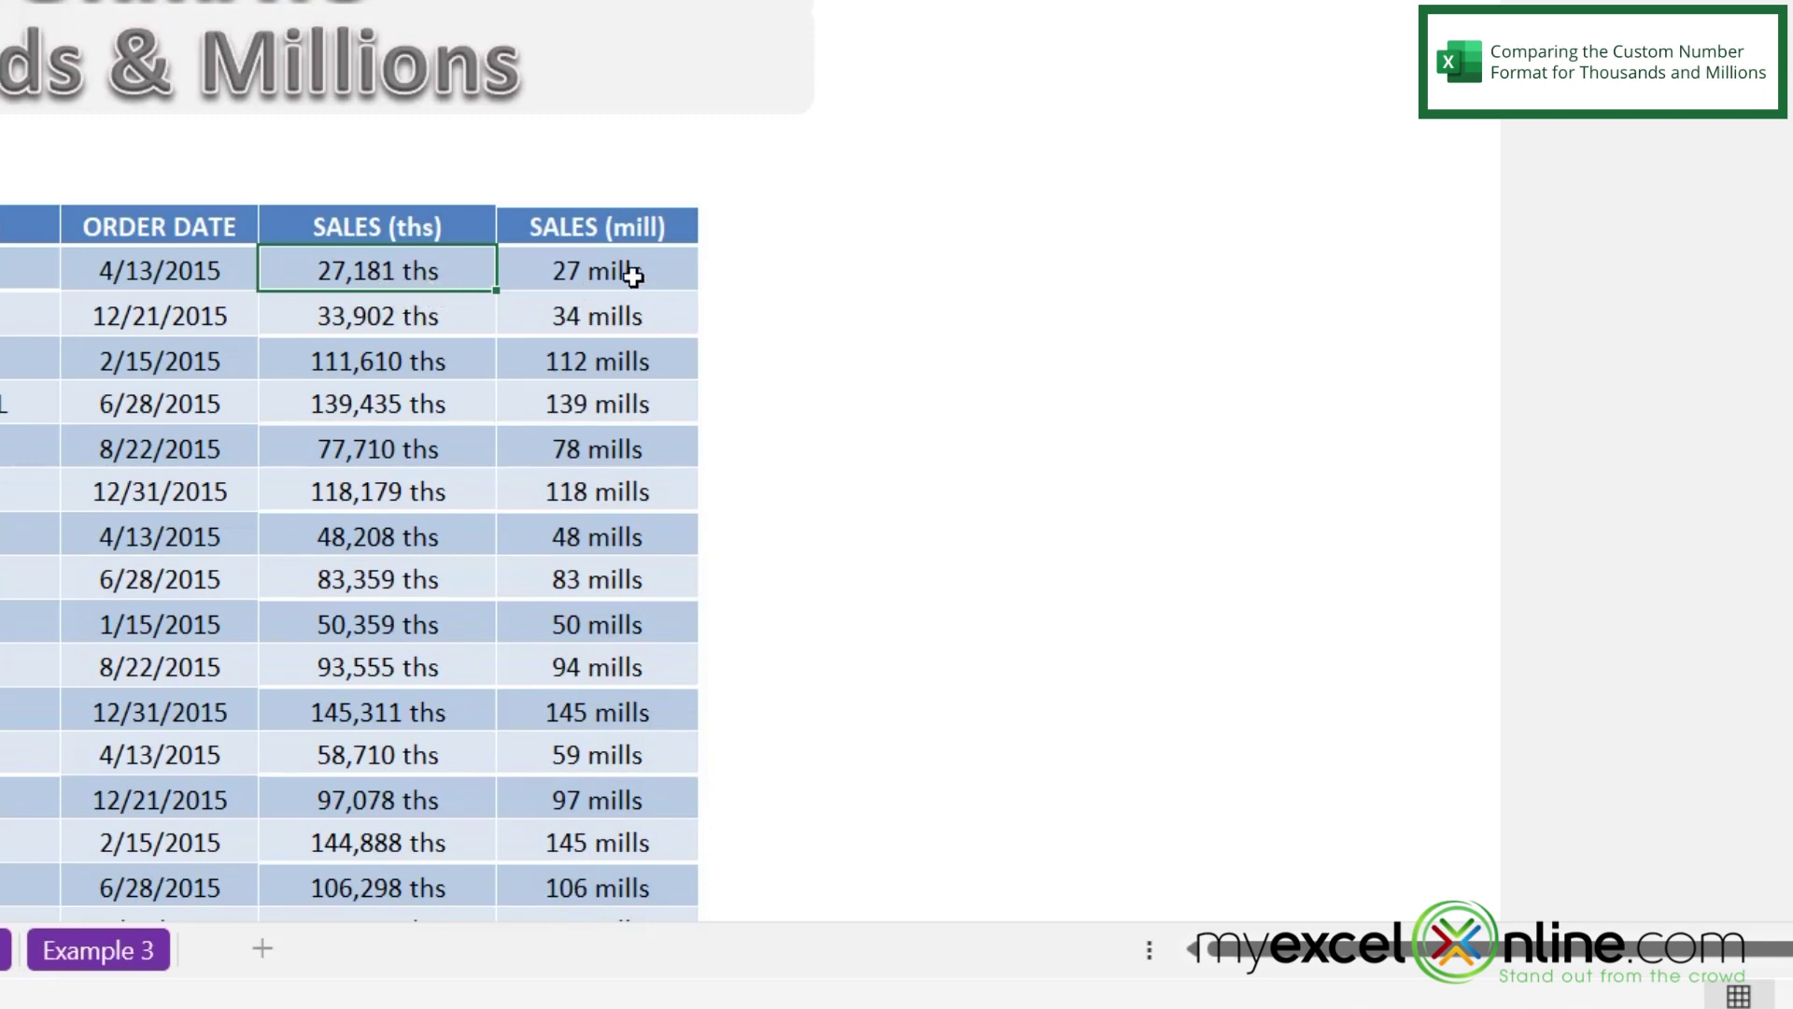
pyautogui.click(393, 316)
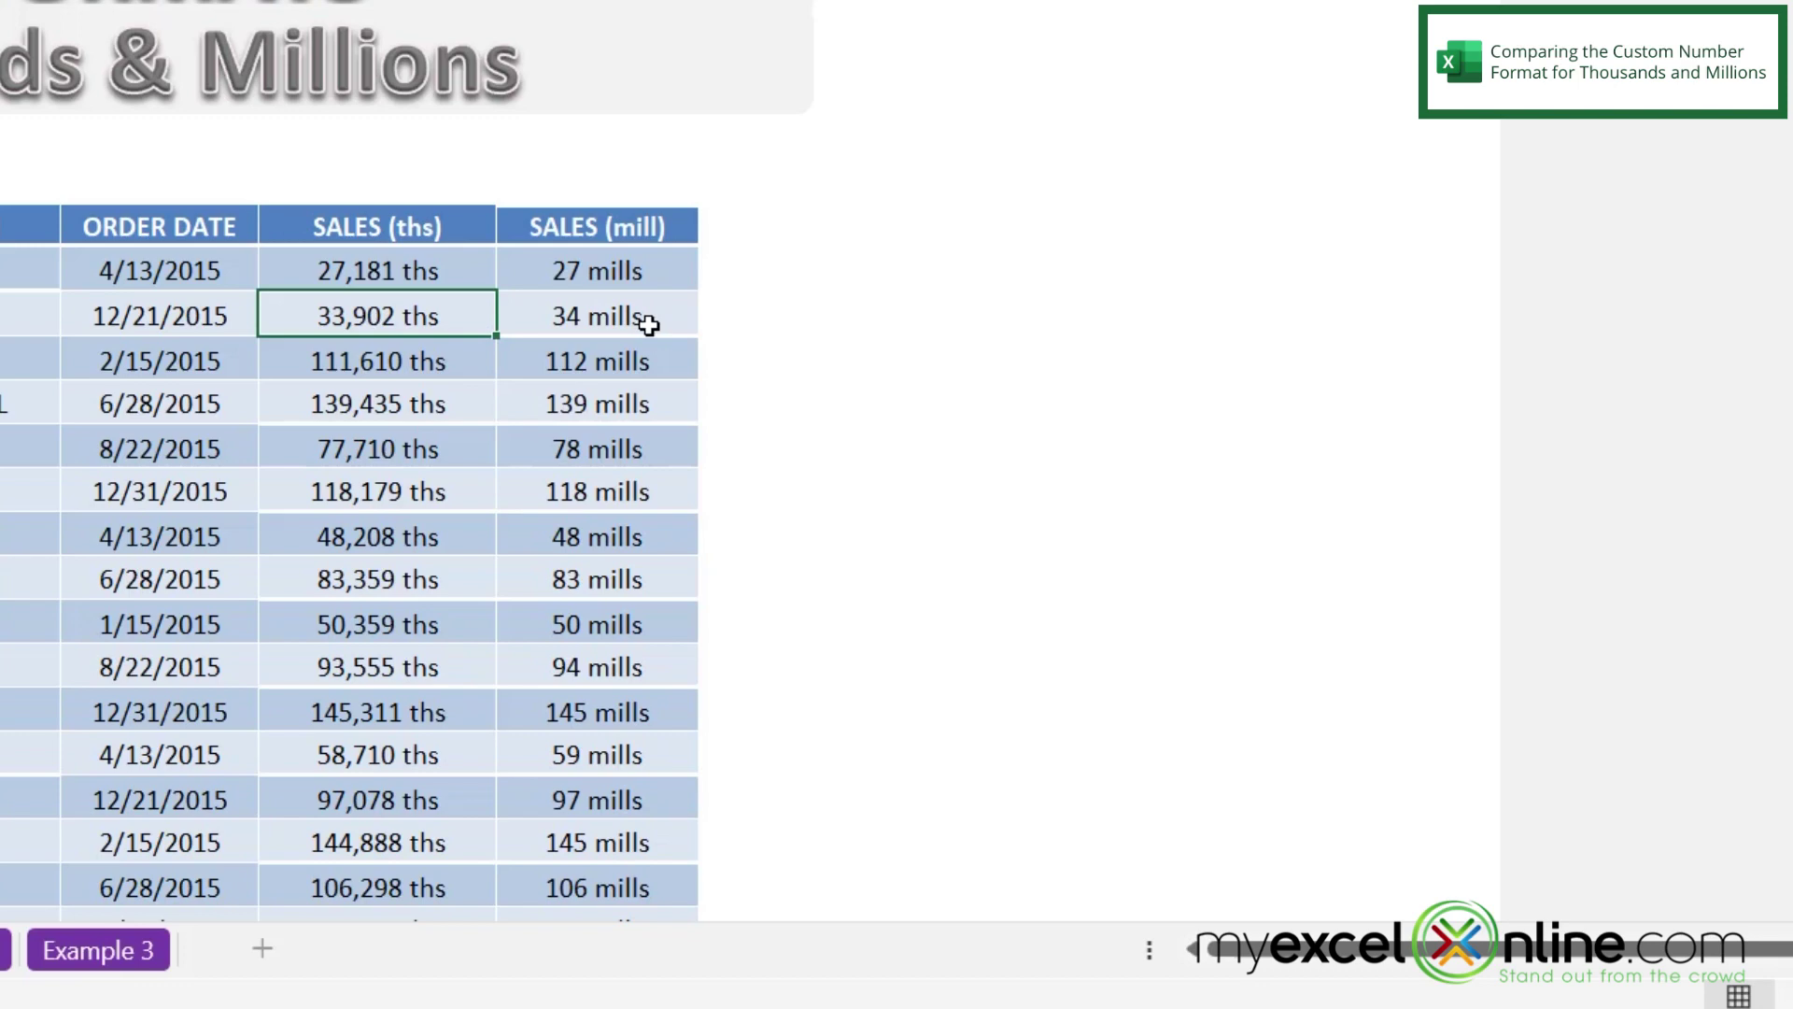